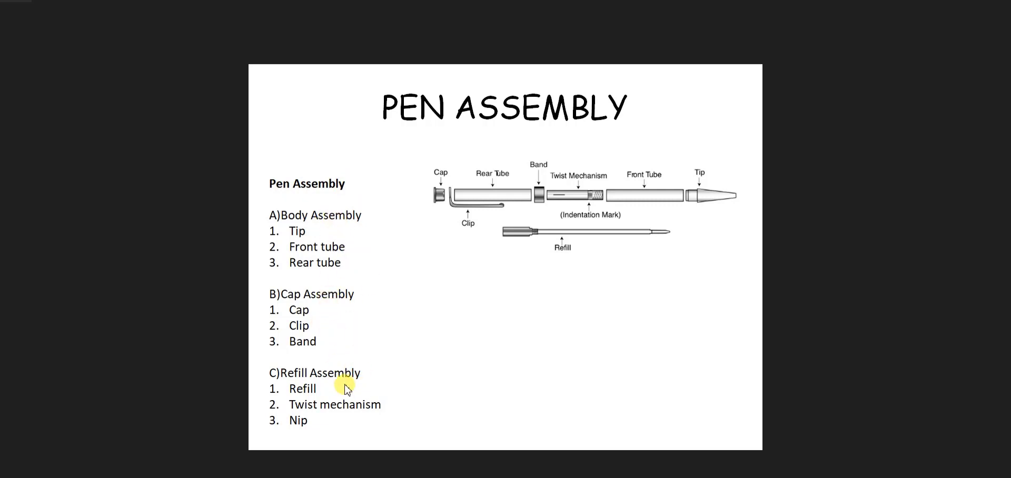
Switch to Teamcenter and create a folder named PEN ASSEMBLY STRUCTURE under Home
left_click(636, 477)
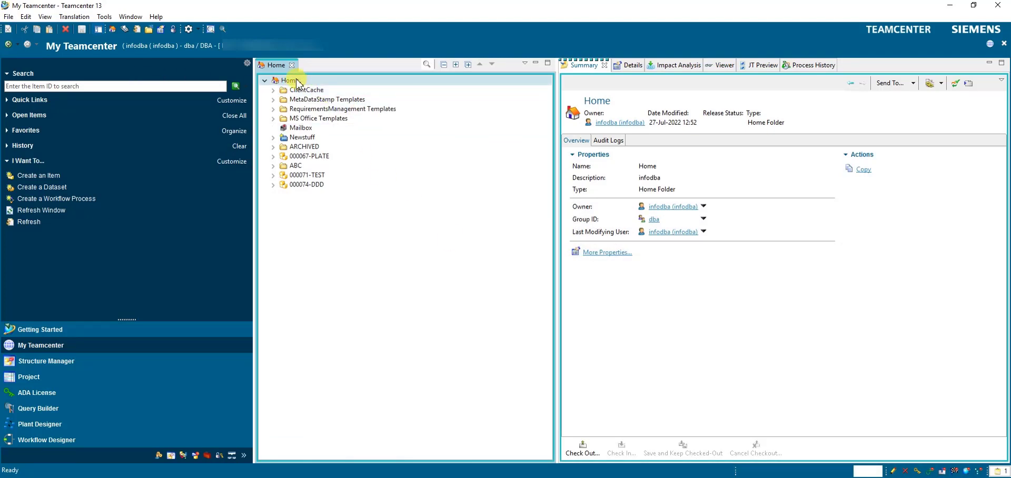
left_click(25, 17)
left_click(8, 16)
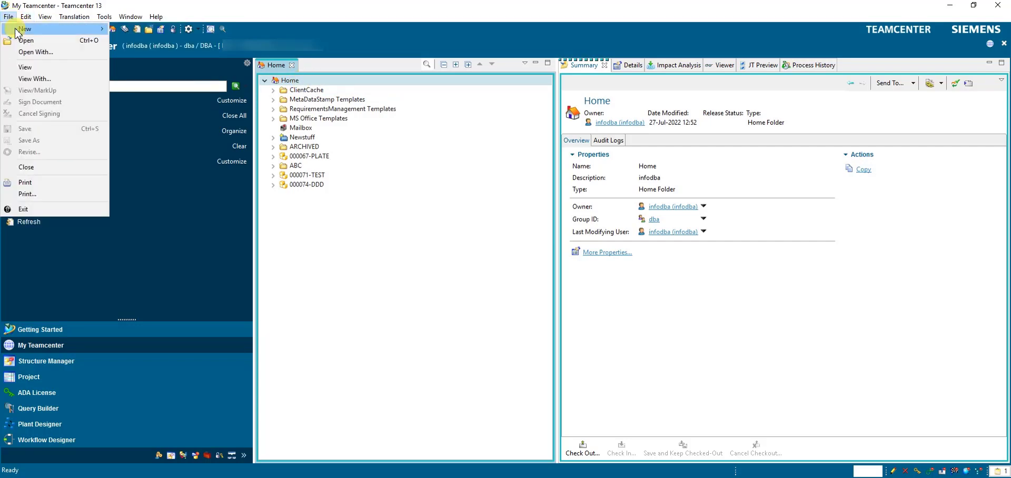
mouse_move(32, 28)
left_click(153, 82)
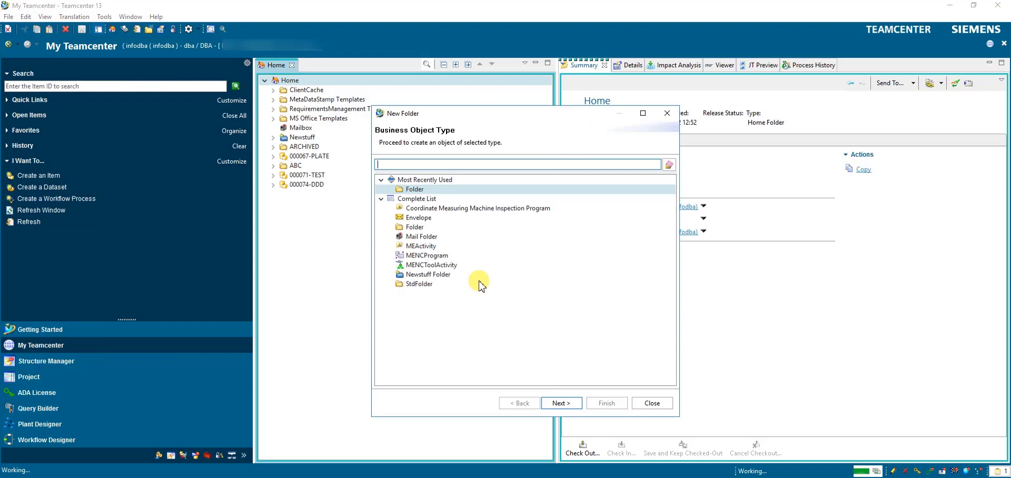
left_click(561, 403)
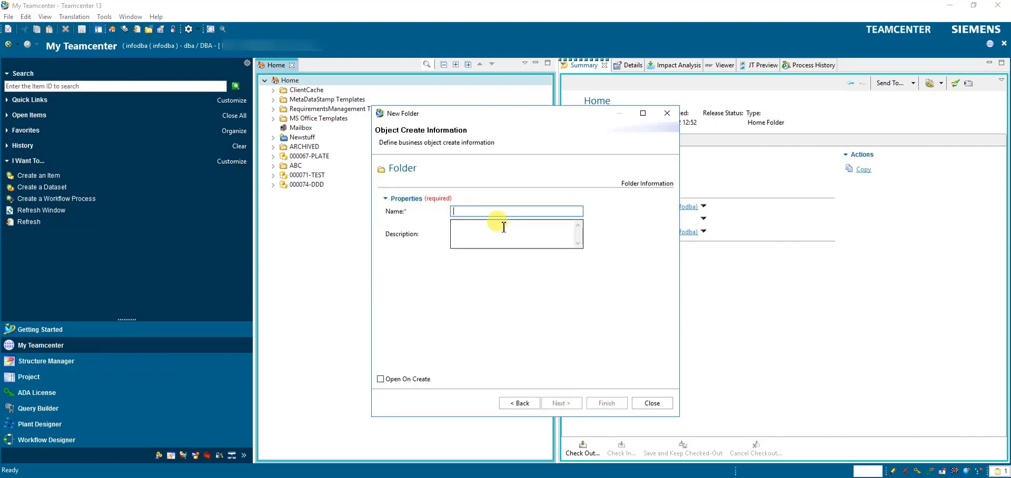
type("PEN ASSEMBLY STRUCTURE")
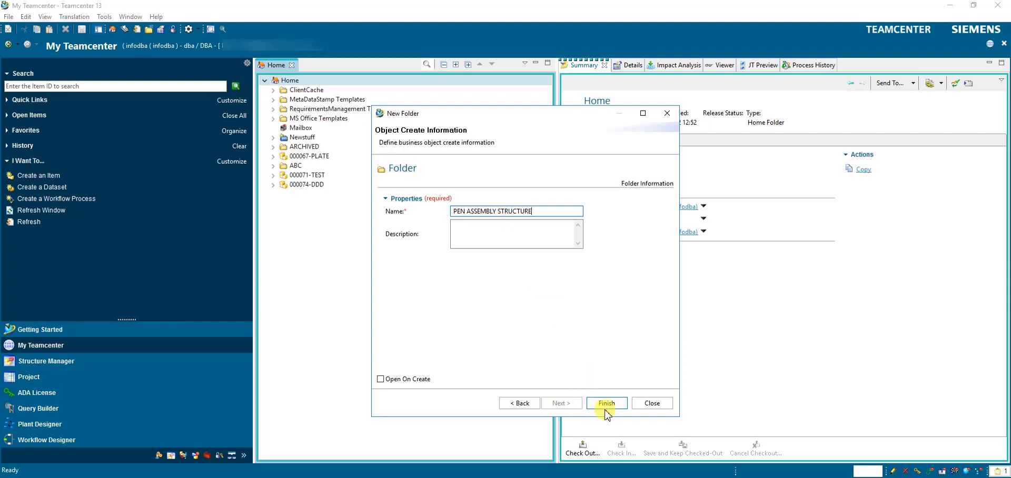
left_click(607, 403)
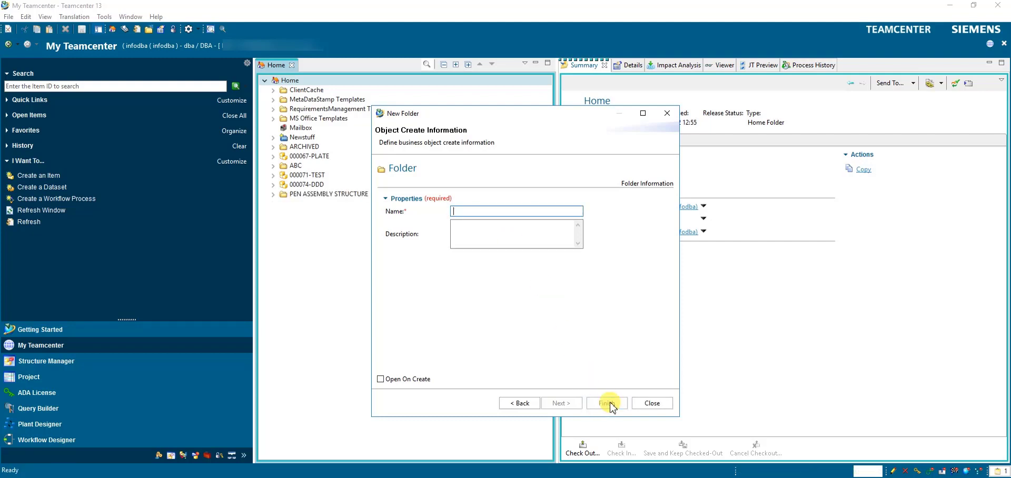
left_click(653, 403)
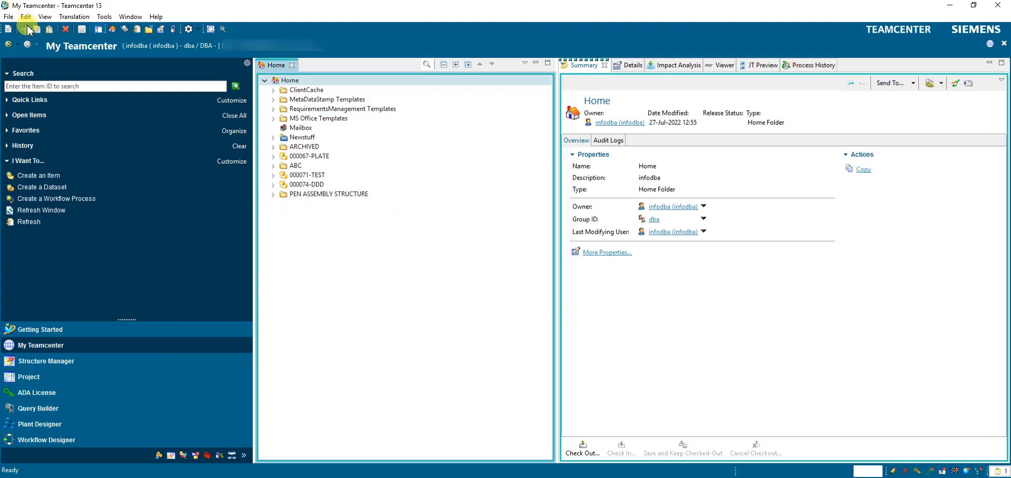
Create an item named PEN ASSEMBLY in the PEN ASSEMBLY STRUCTURE folder, with automatically assigned ID and revision
left_click(316, 195)
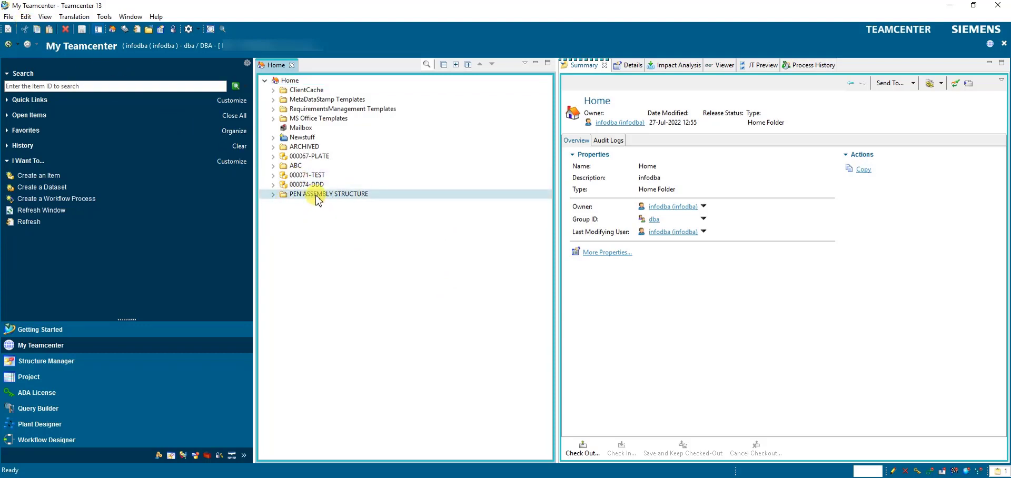
left_click(10, 18)
mouse_move(32, 29)
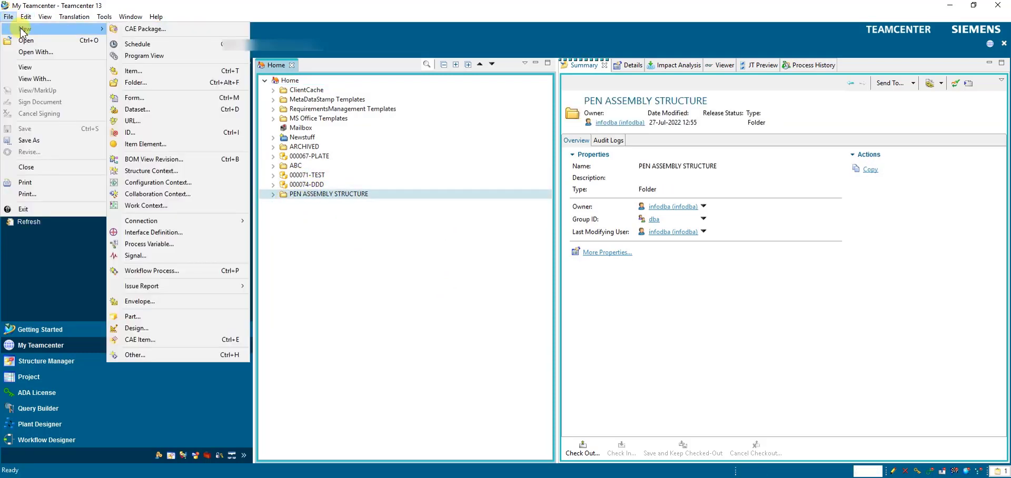
left_click(158, 71)
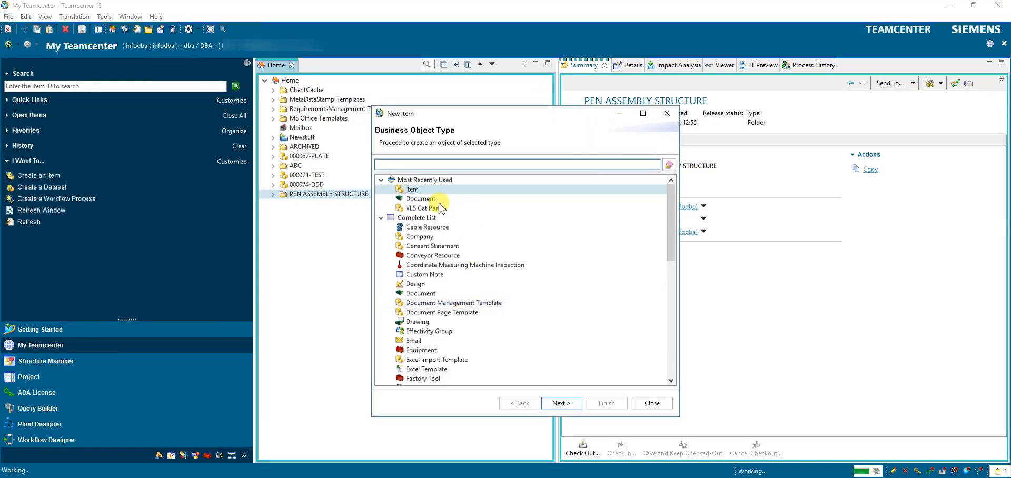
left_click(554, 401)
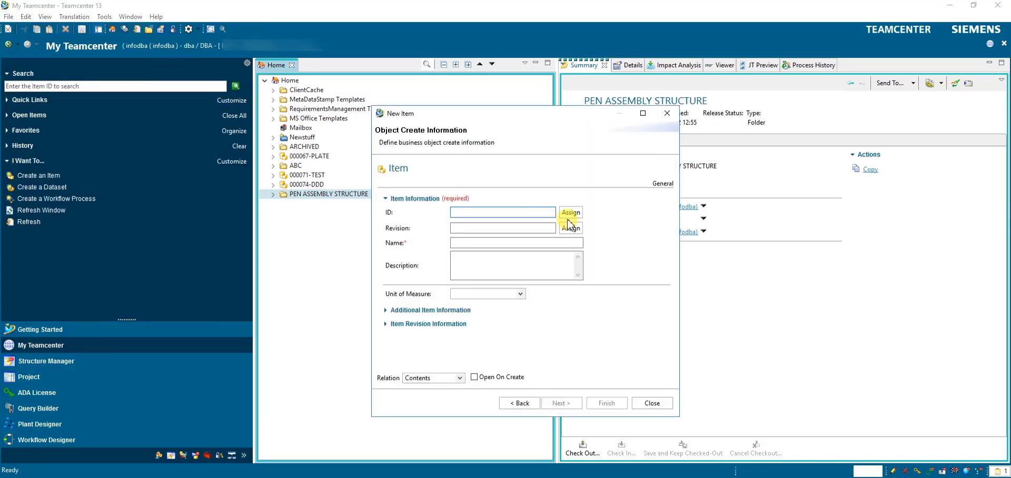
left_click(569, 213)
left_click(570, 228)
left_click(514, 242)
type("PEN ASSEM")
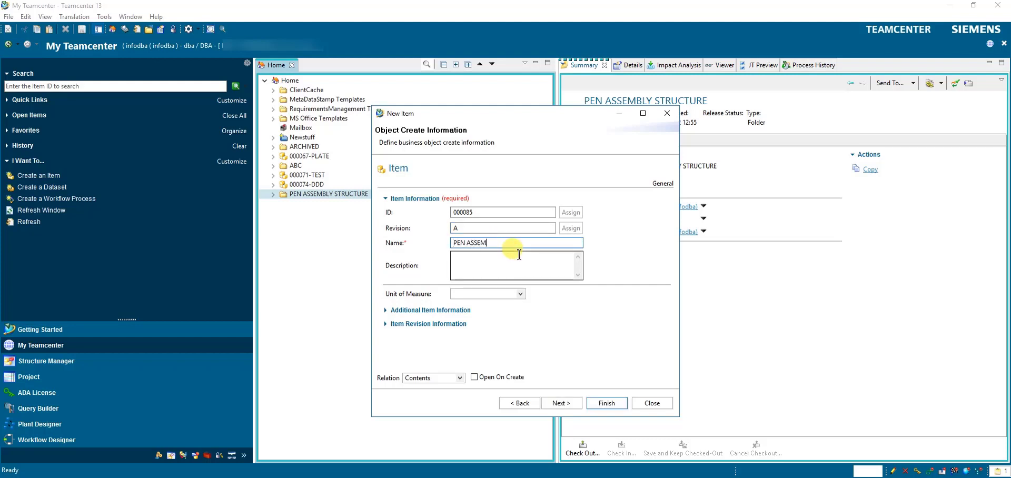
type("BLY")
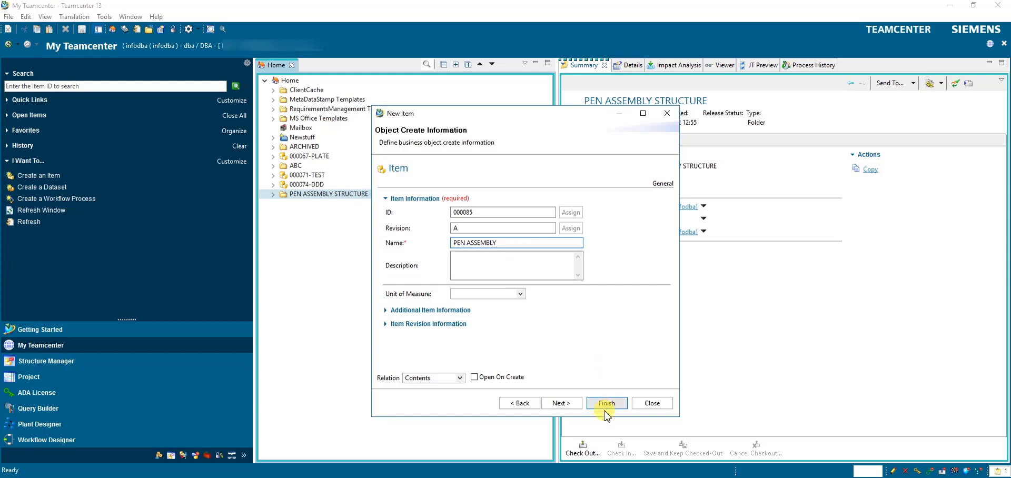
left_click(603, 403)
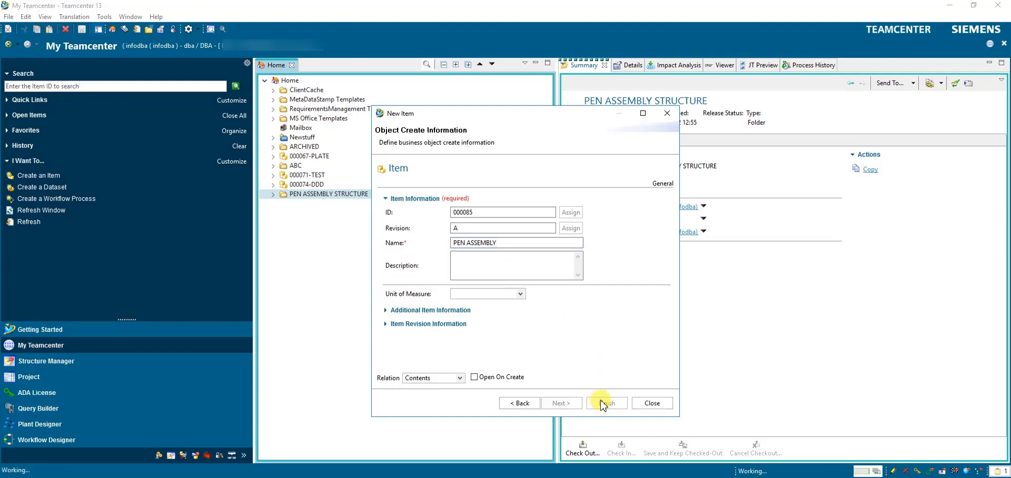
left_click(654, 403)
Expand the PEN ASSEMBLY STRUCTURE folder and inspect the contents of the PEN ASSEMBLY item and its revision
left_click(273, 194)
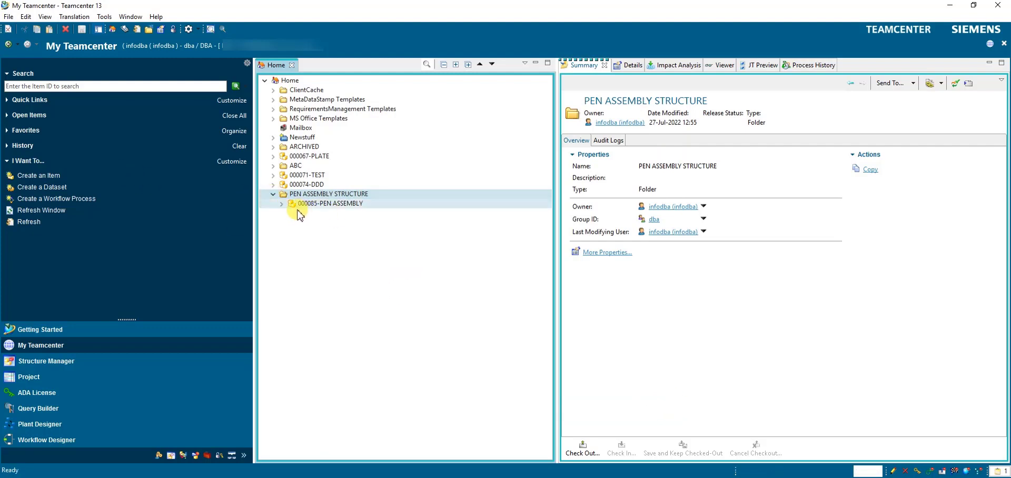
left_click(281, 204)
left_click(289, 223)
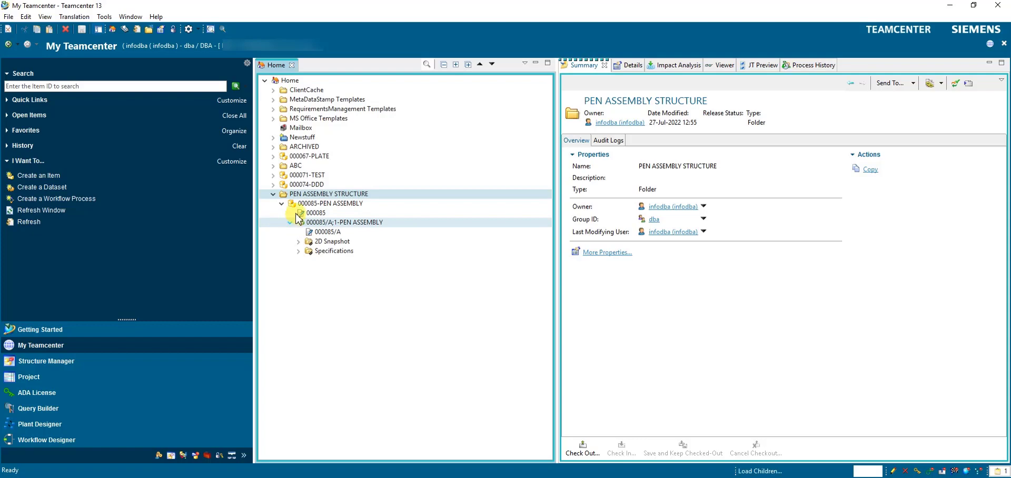
left_click(290, 223)
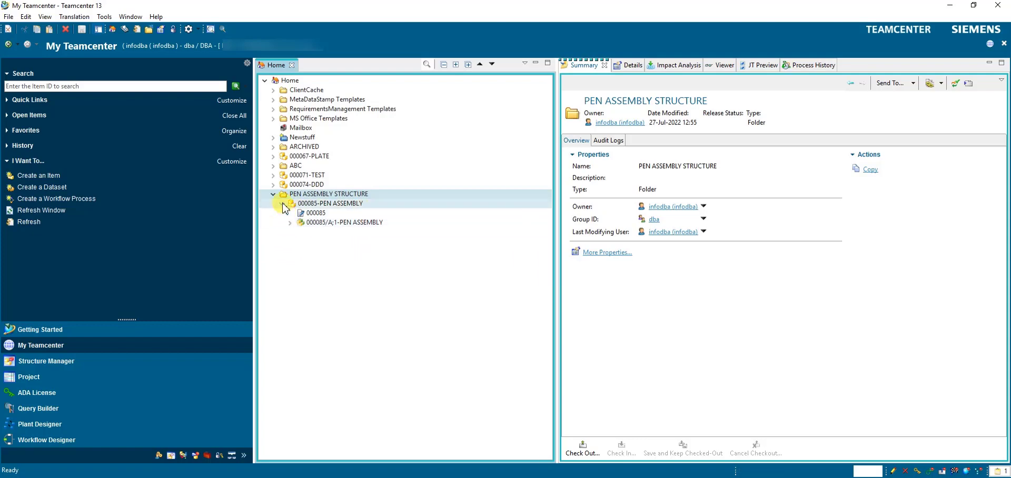
left_click(282, 204)
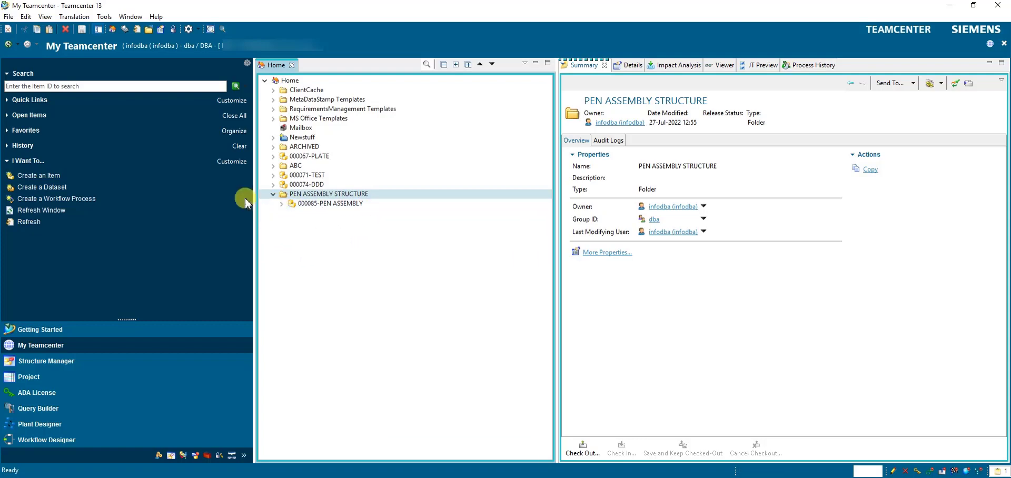
Create an item named BODY ASSEMBLY in the PEN ASSEMBLY STRUCTURE folder, leaving its ID and revision blank
left_click(9, 17)
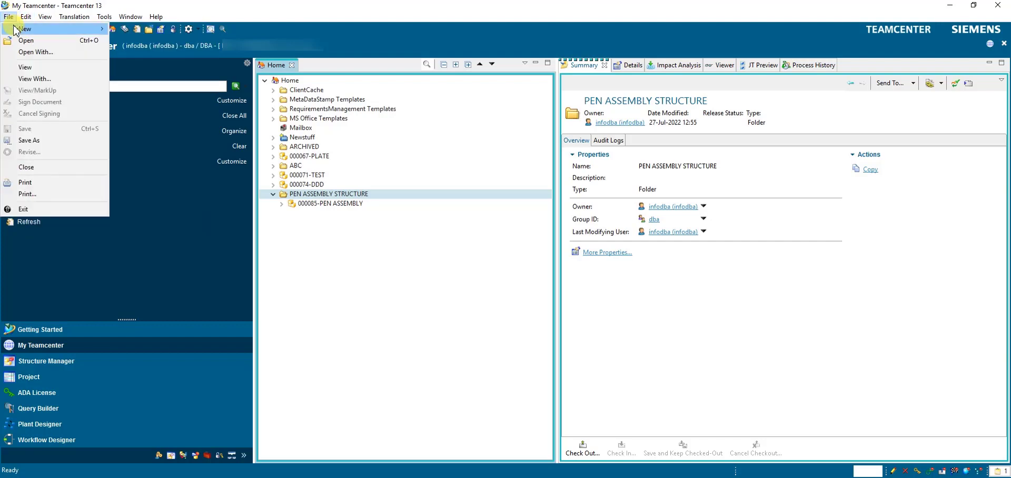
mouse_move(21, 30)
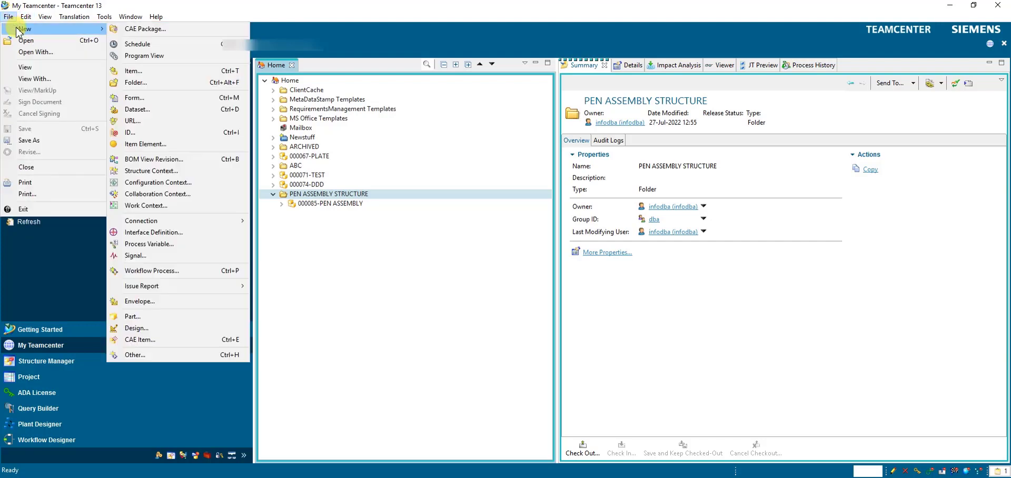
left_click(149, 74)
left_click_drag(447, 116, 590, 125)
left_click(701, 411)
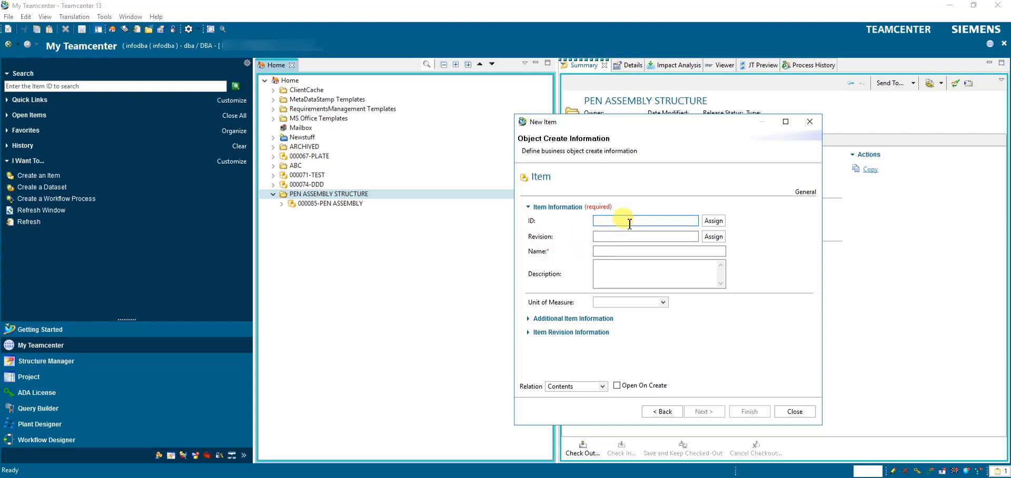
left_click(612, 251)
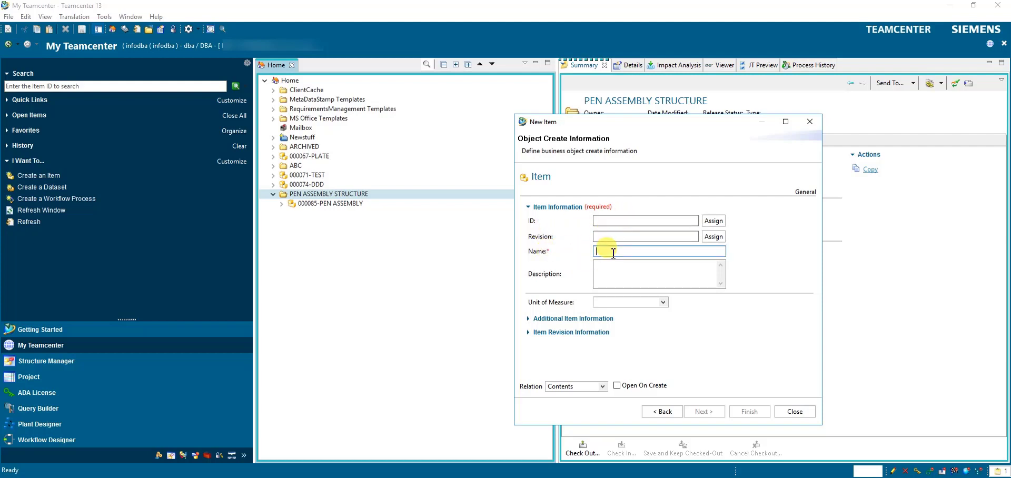
type("BODY ASSEMBLY")
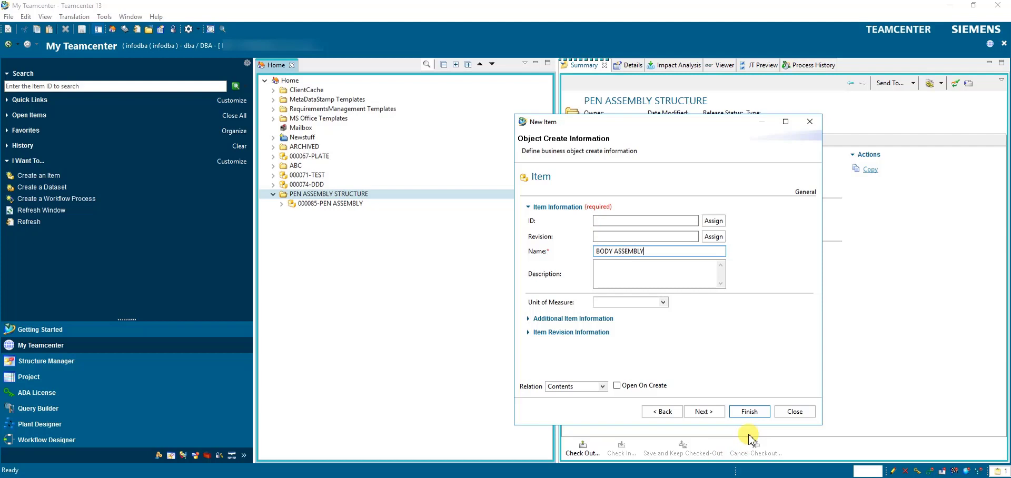
left_click(750, 413)
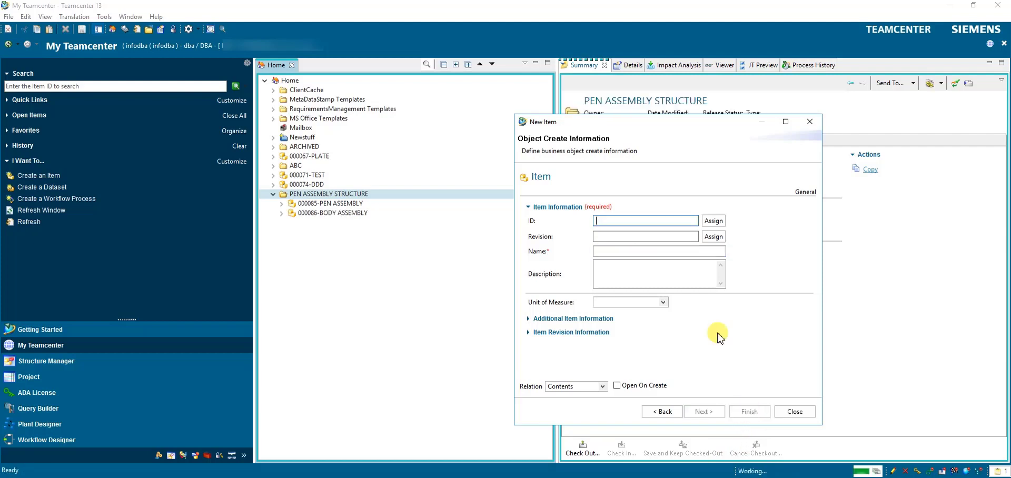
Create another item named CAP ASSEMBLY in the same folder, leaving its ID and revision blank
left_click(642, 251)
type("CAP ASSEMBL")
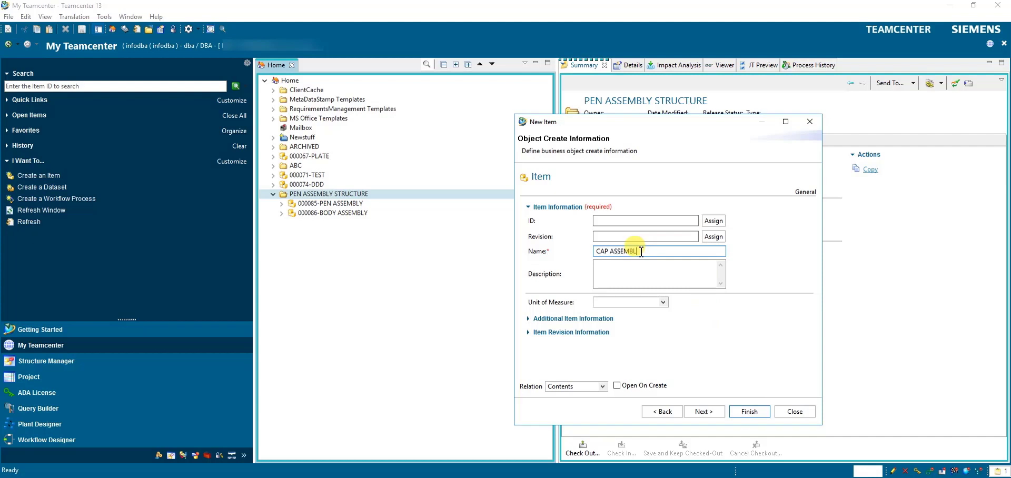
type("Y")
left_click(751, 412)
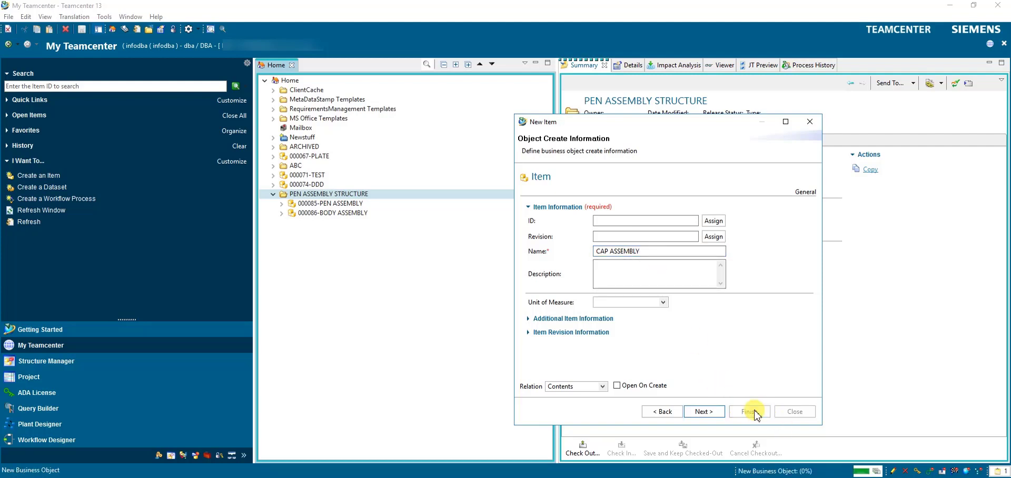
Create a third subassembly item named REFILL ASSEMBLY in the same folder and finish creating items
left_click(643, 252)
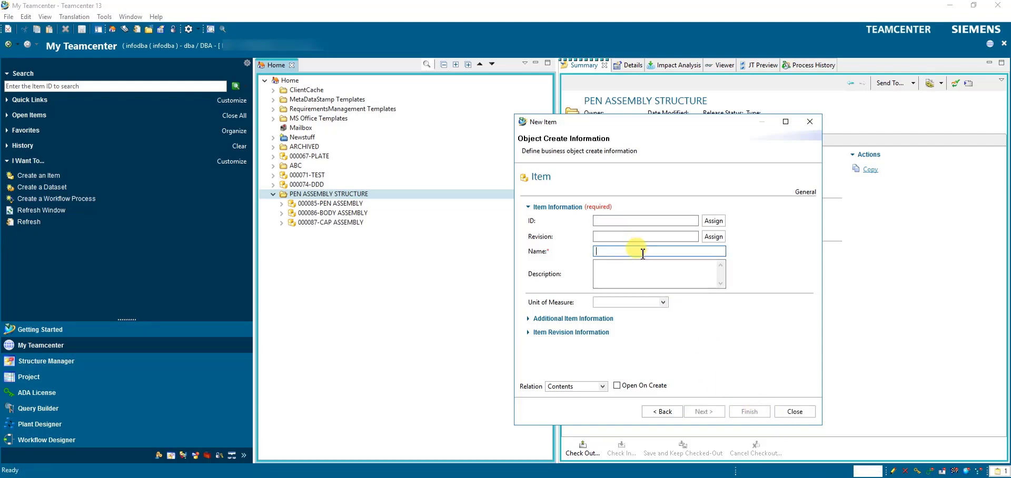
type("RE")
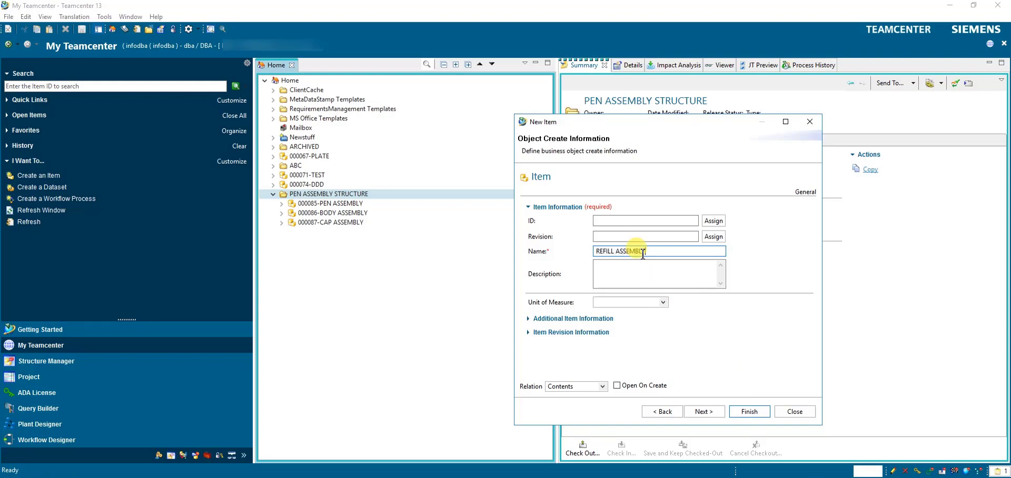
type("FILL ASSEMBLY")
left_click(750, 412)
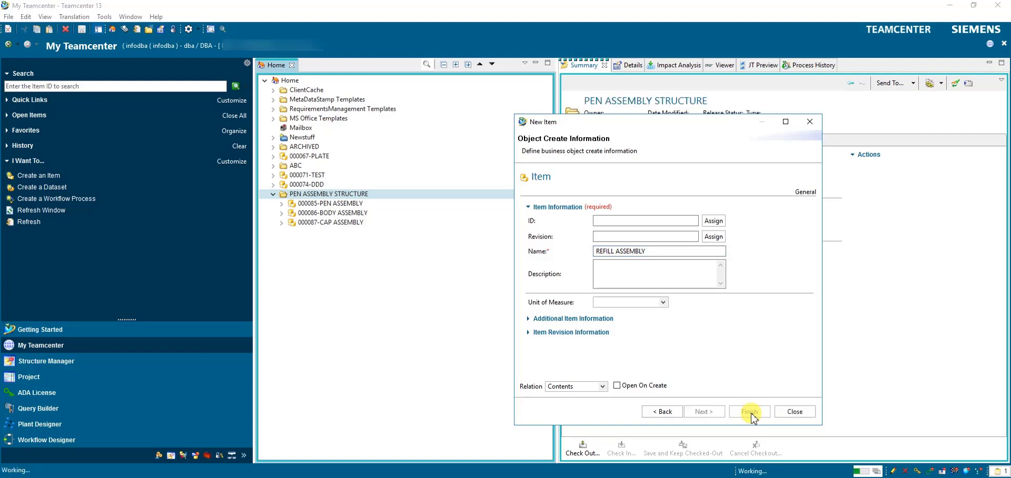
left_click(794, 413)
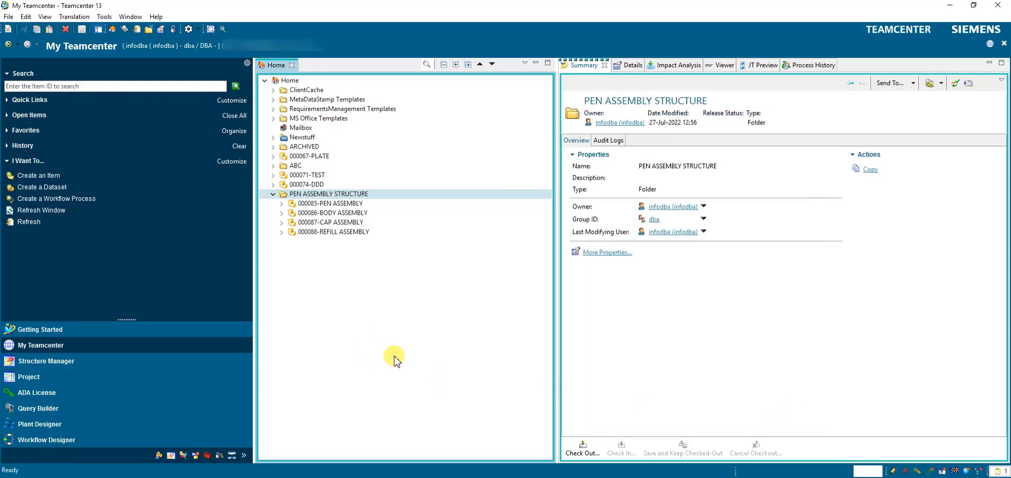
Send the revision A of the PEN ASSEMBLY item to Structure Manager
left_click(325, 205)
left_click(281, 203)
left_click(289, 223)
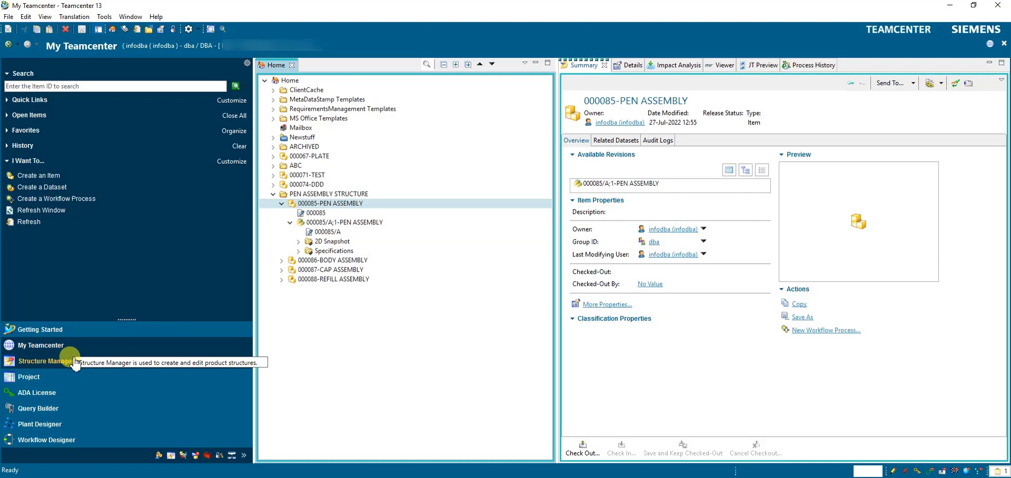
left_click(363, 224)
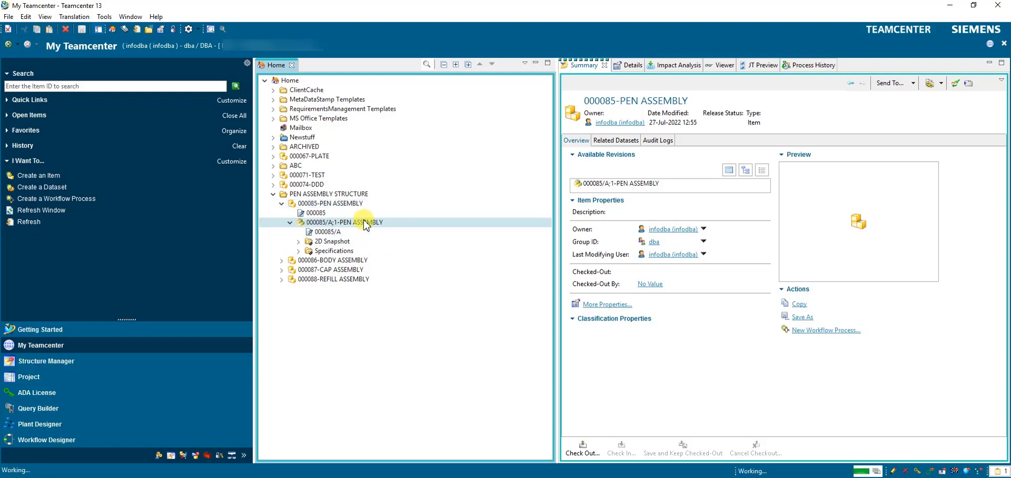
right_click(364, 224)
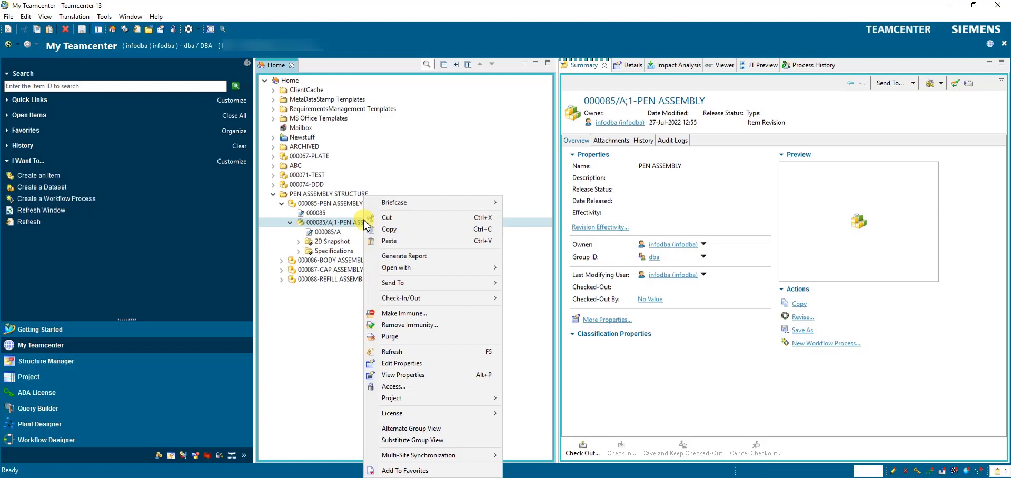
mouse_move(426, 287)
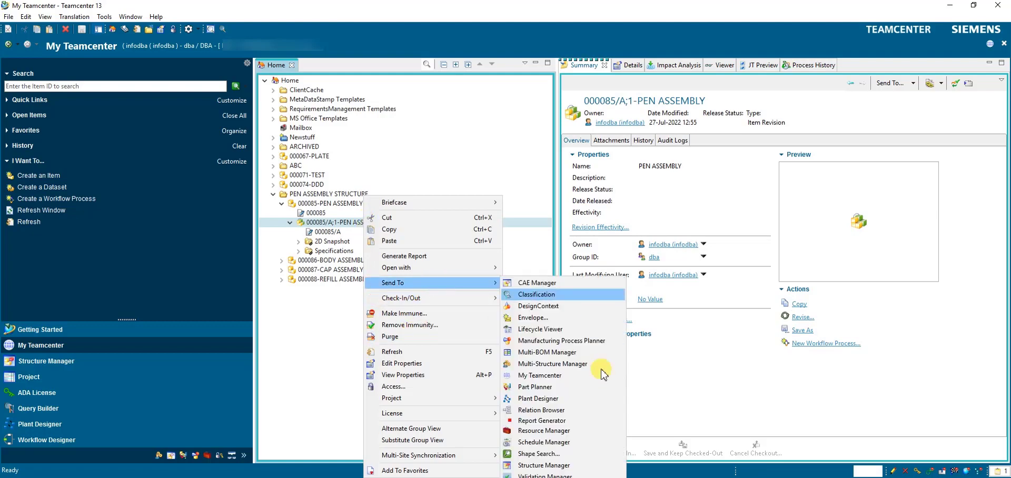
left_click(589, 467)
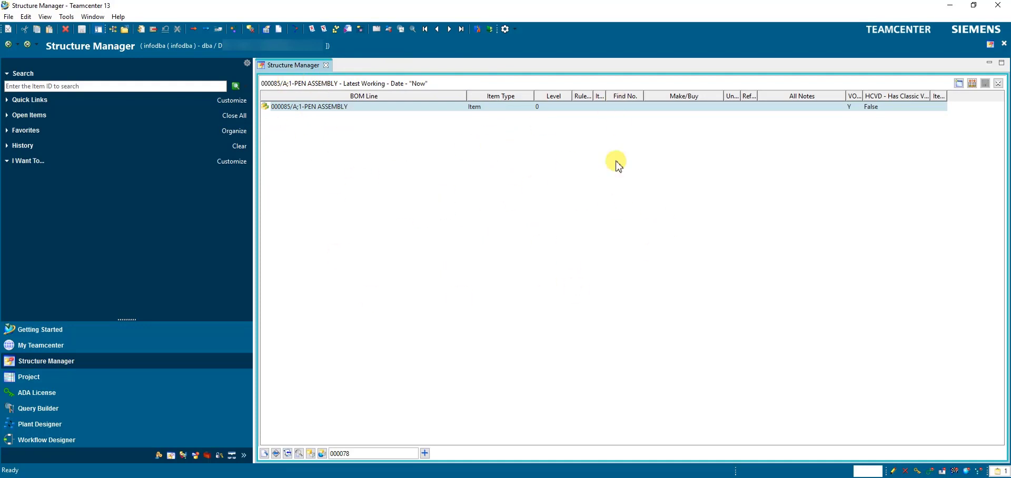
Clear the loaded structure and load revision A of PEN ASSEMBLY from My Teamcenter into Structure Manager again
left_click(959, 85)
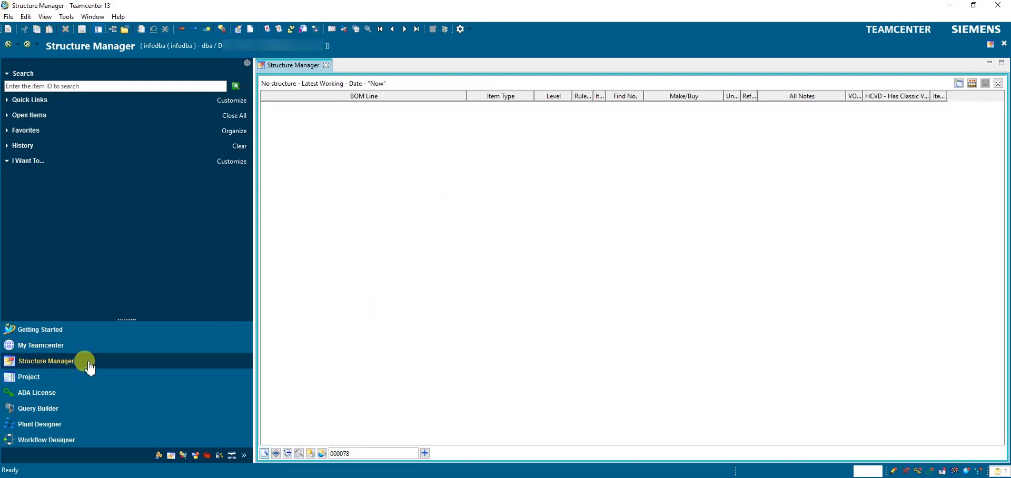
left_click(69, 348)
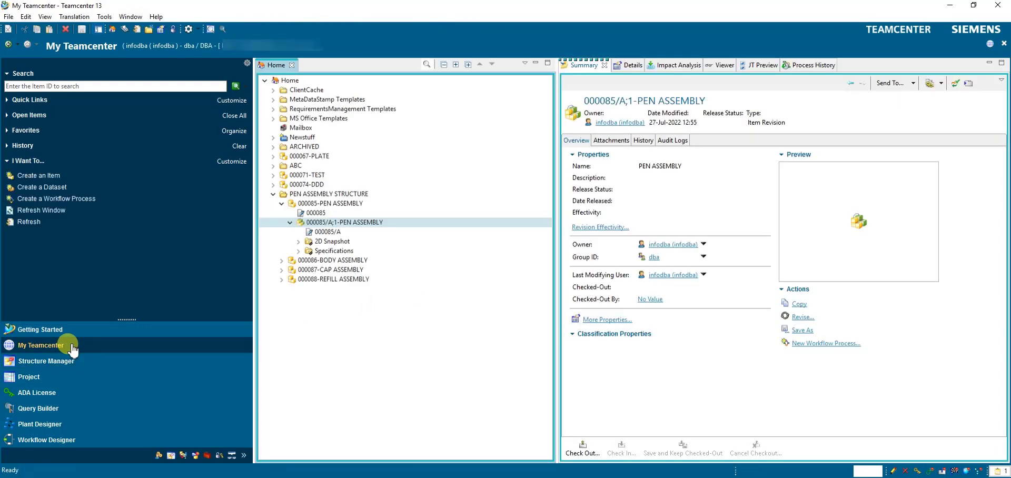
left_click_drag(358, 227, 63, 364)
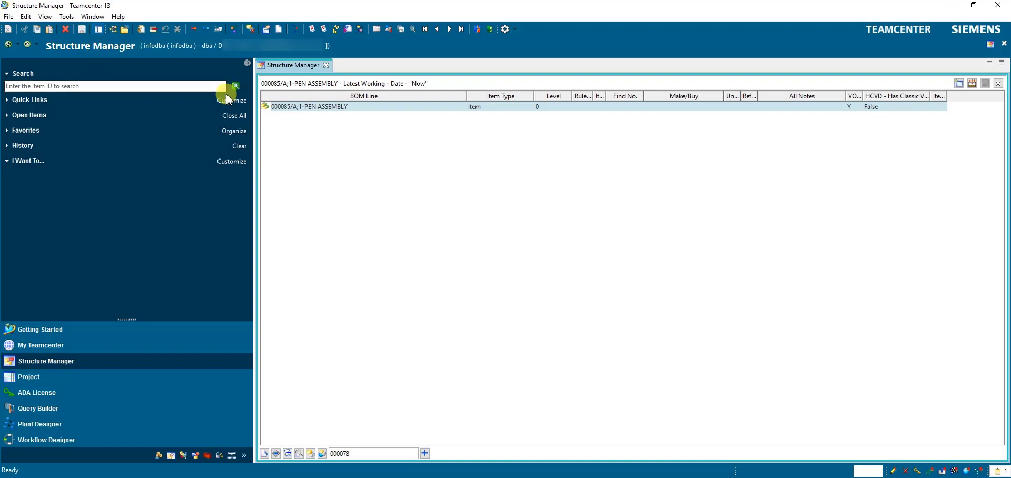
left_click(80, 31)
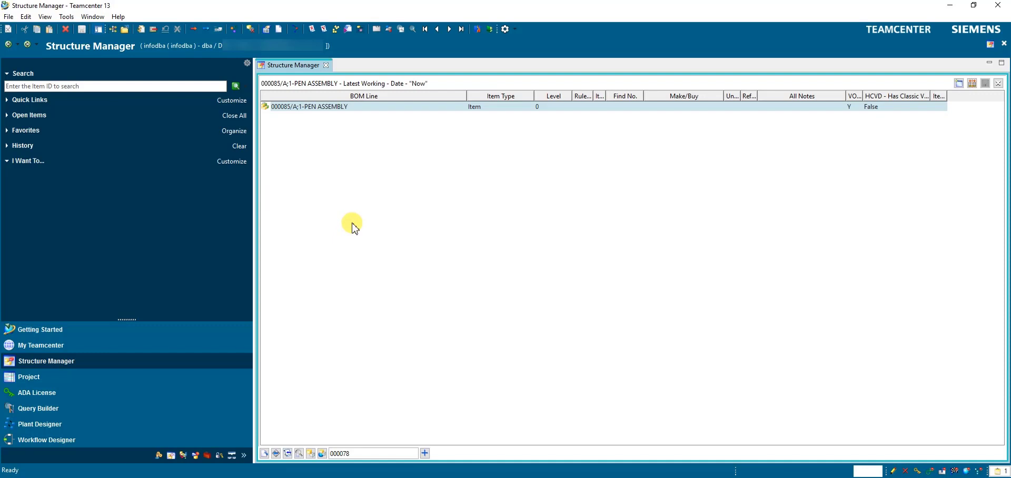
Look up the BODY ASSEMBLY item ID in My Teamcenter and add item 000086 as a component of PEN ASSEMBLY in Structure Manager
left_click(35, 348)
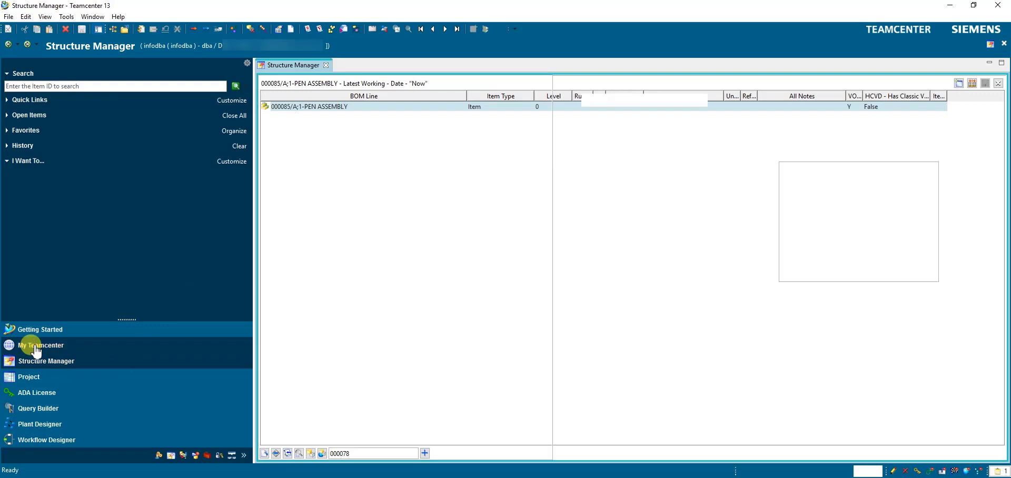
left_click(289, 222)
left_click(290, 222)
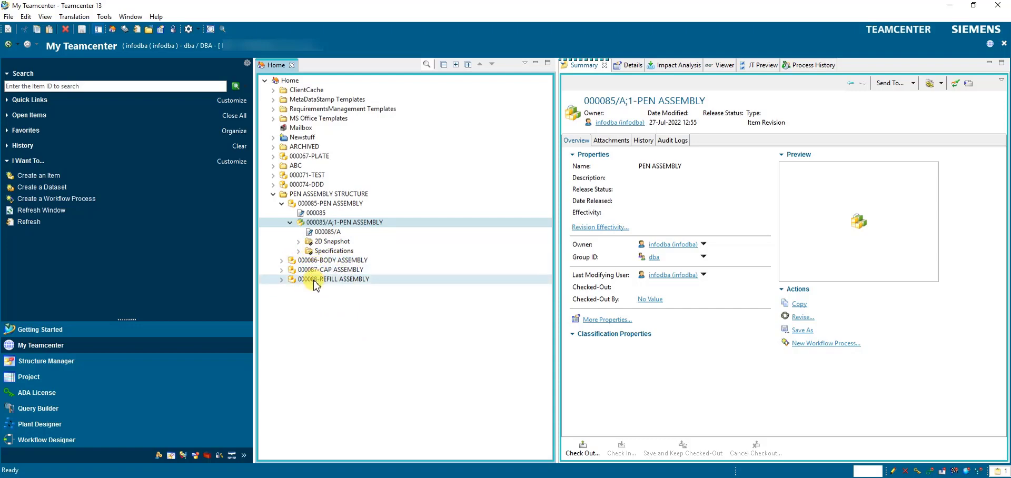
left_click(60, 366)
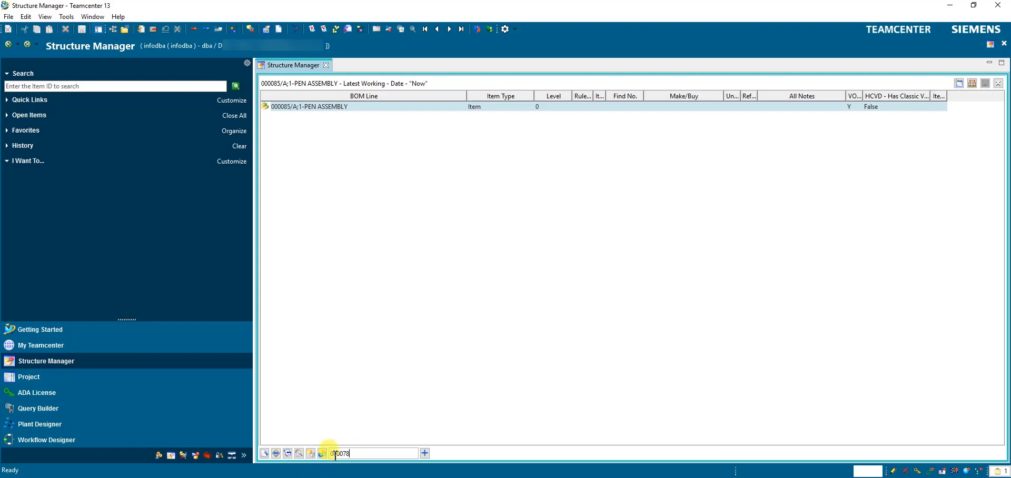
left_click_drag(359, 453, 330, 454)
type("000086")
left_click(424, 454)
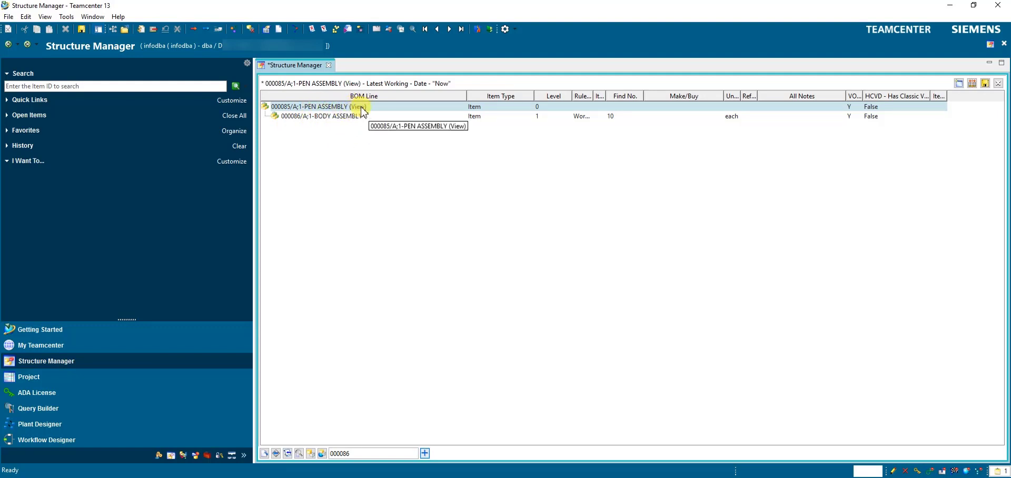
Check in My Teamcenter what is listed under the PEN ASSEMBLY and BODY ASSEMBLY revisions
left_click(51, 350)
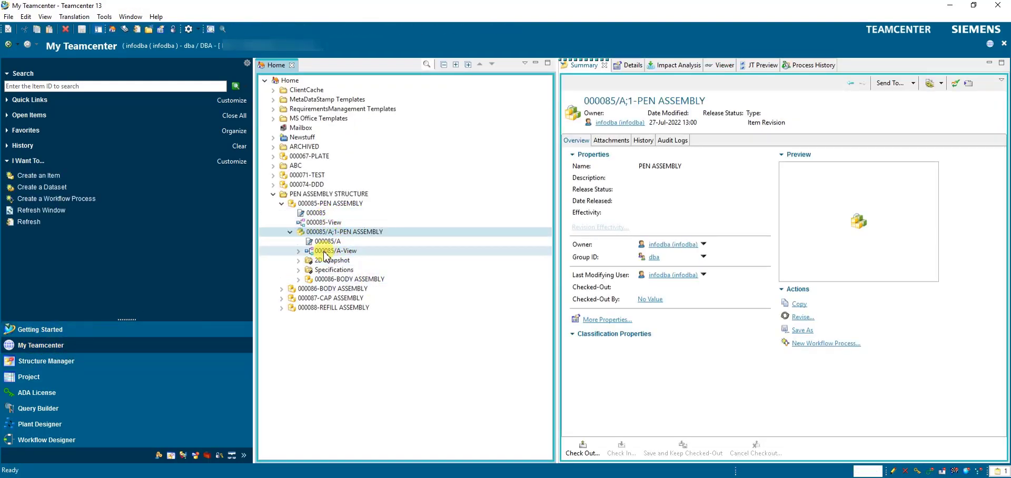
left_click(282, 288)
left_click(290, 309)
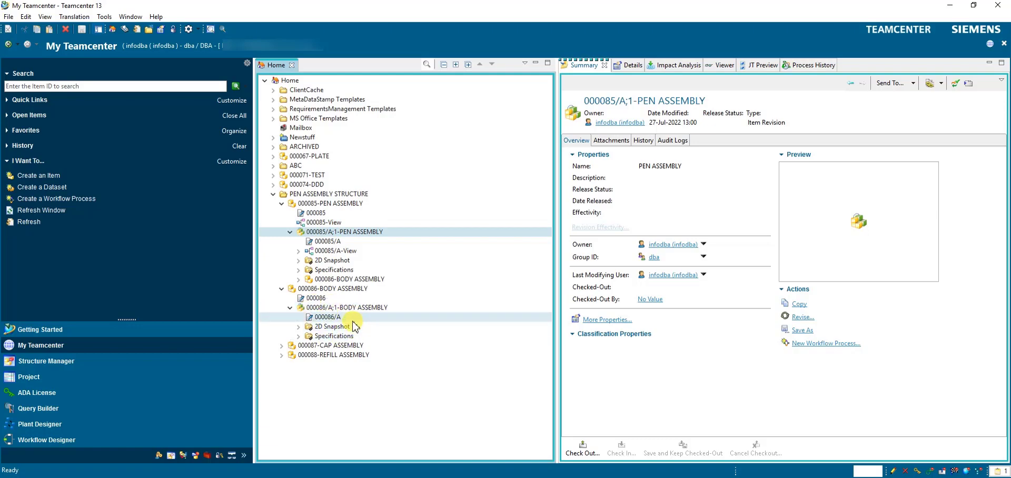
left_click(290, 308)
left_click(281, 288)
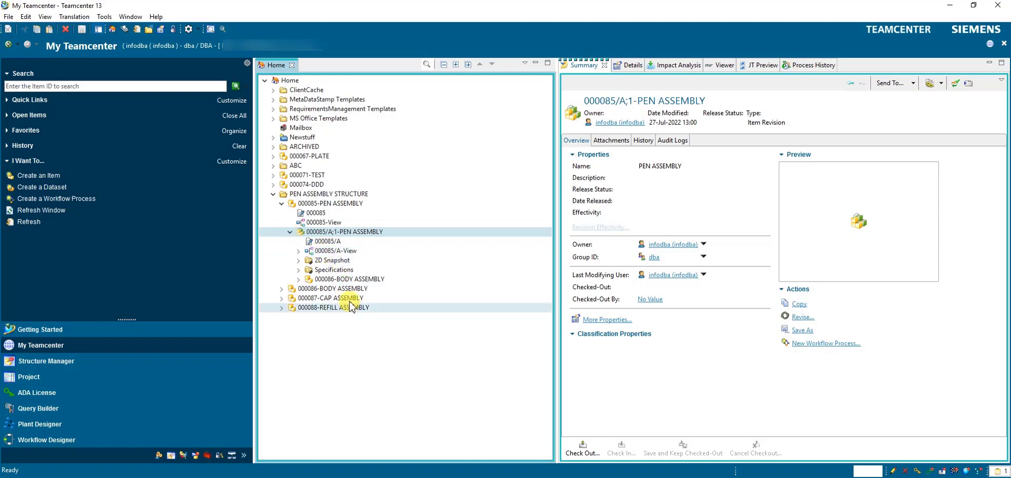
Empty the clipboard, copy revision A of CAP ASSEMBLY from My Teamcenter and return to Structure Manager
left_click(282, 298)
left_click(290, 316)
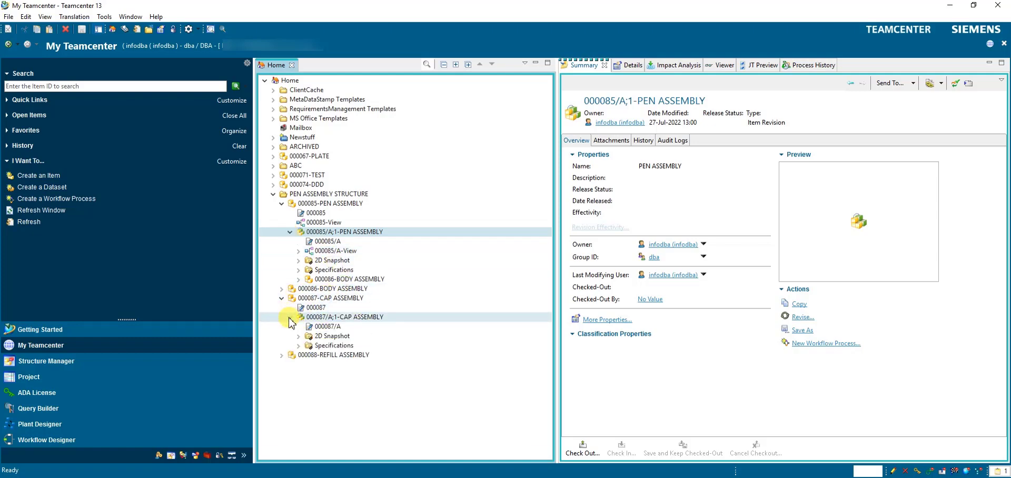
left_click(363, 318)
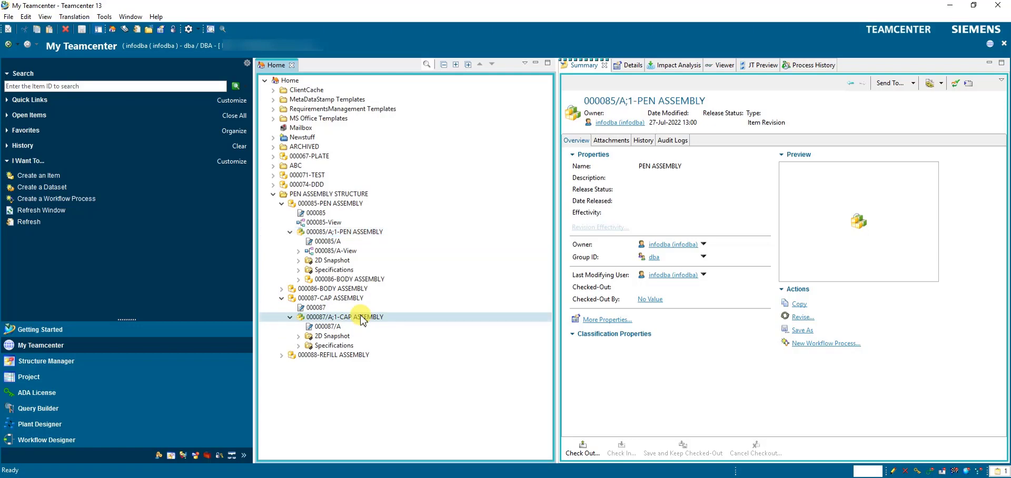
left_click(994, 473)
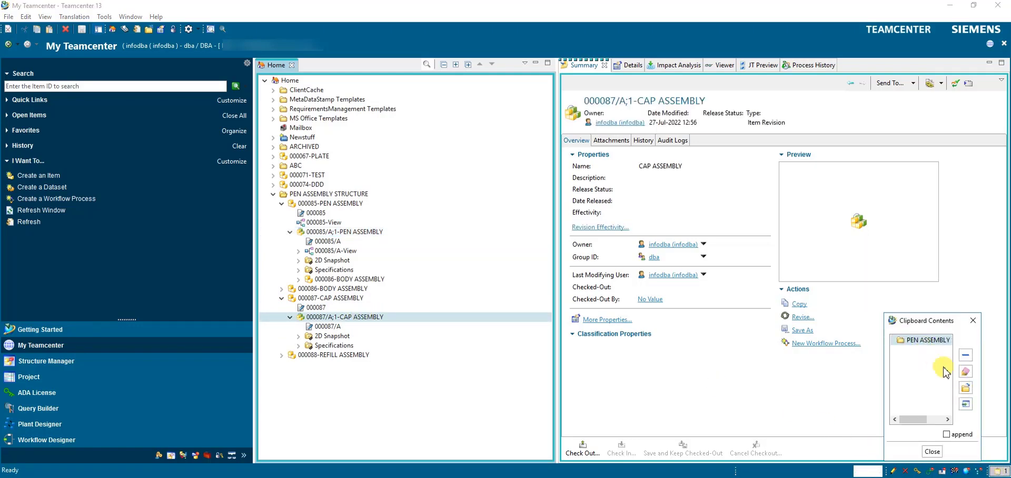
left_click(966, 355)
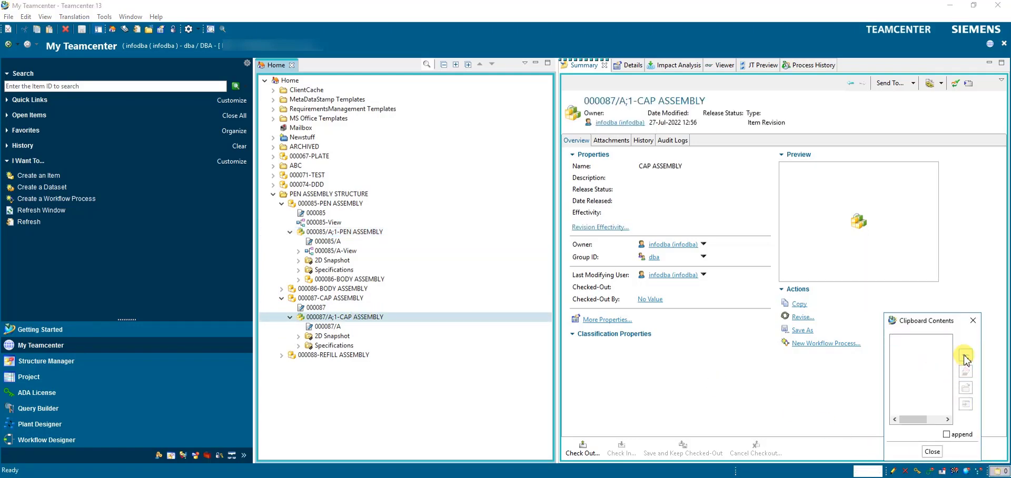
right_click(354, 318)
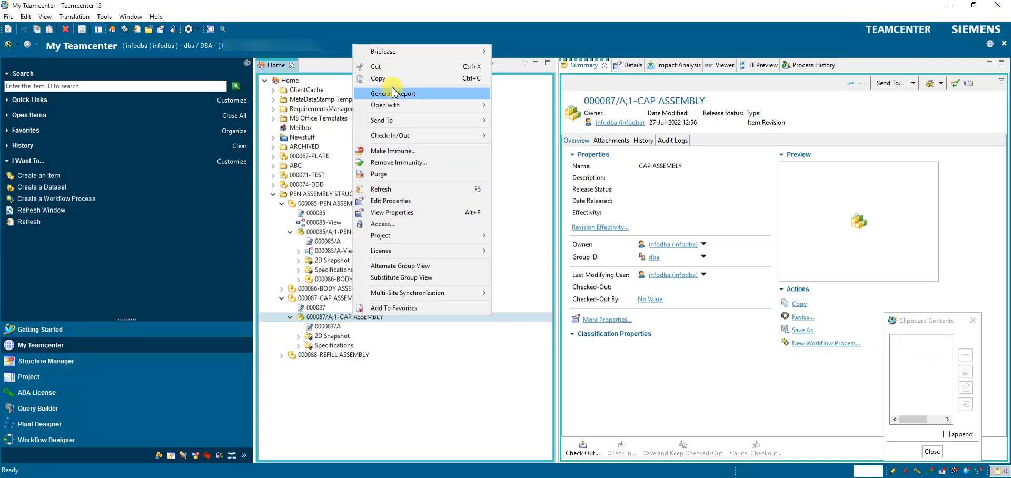
left_click(374, 79)
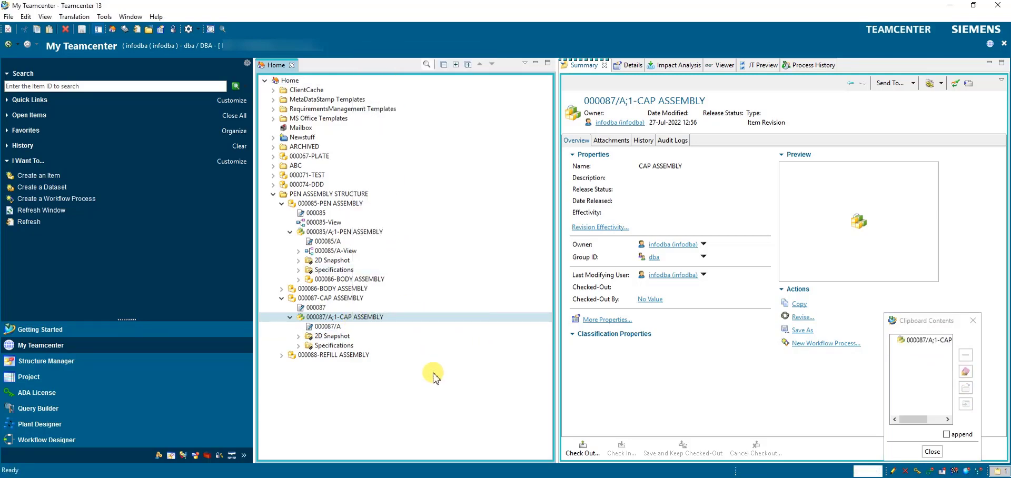
left_click(72, 364)
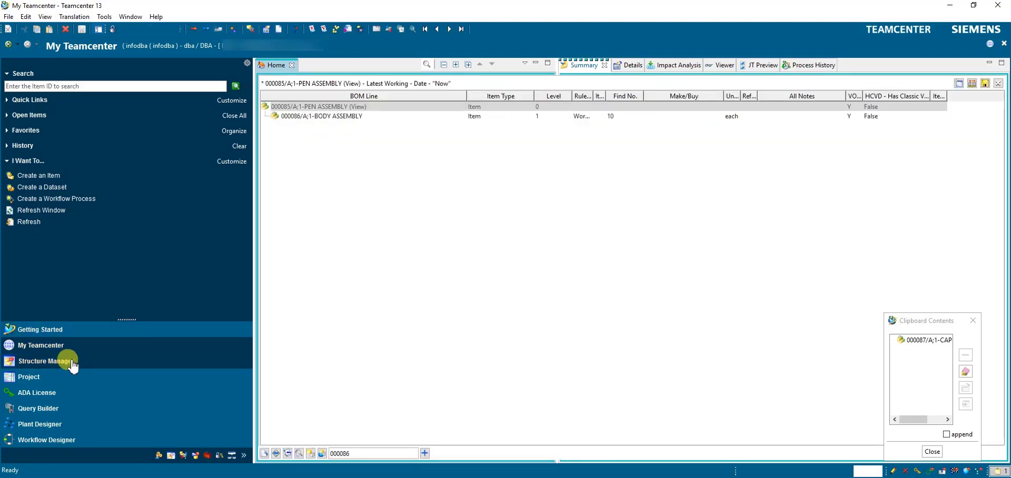
Try pasting the copied CAP ASSEMBLY revision under BODY ASSEMBLY and remove it from there
left_click(333, 116)
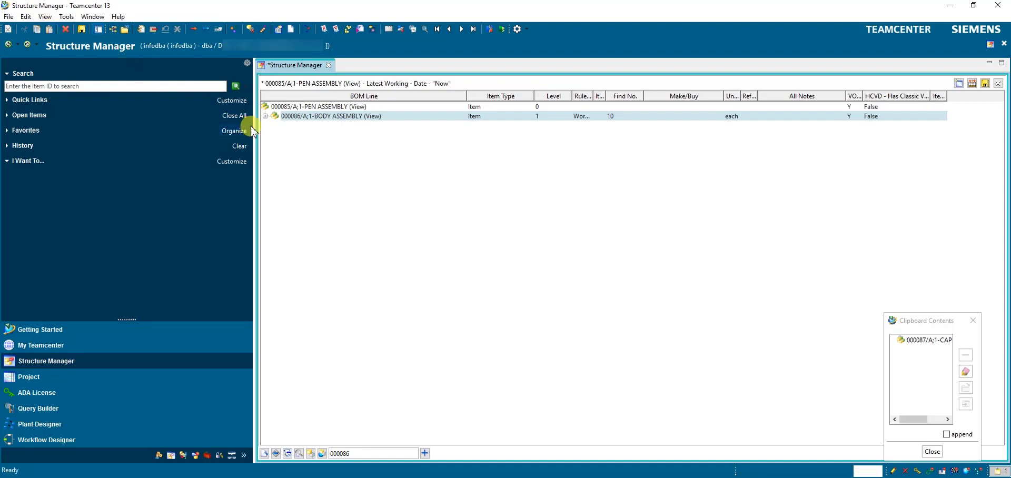
left_click(266, 116)
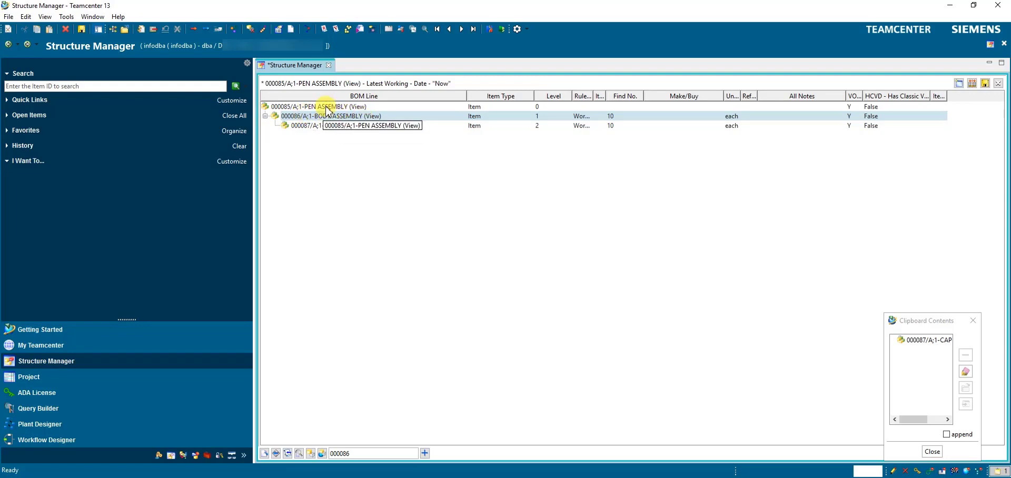
left_click(329, 126)
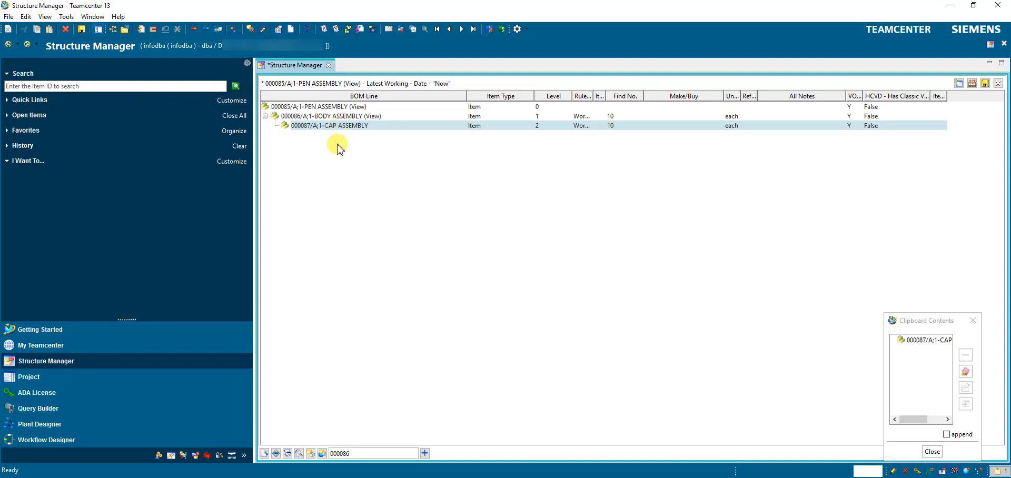
left_click(153, 30)
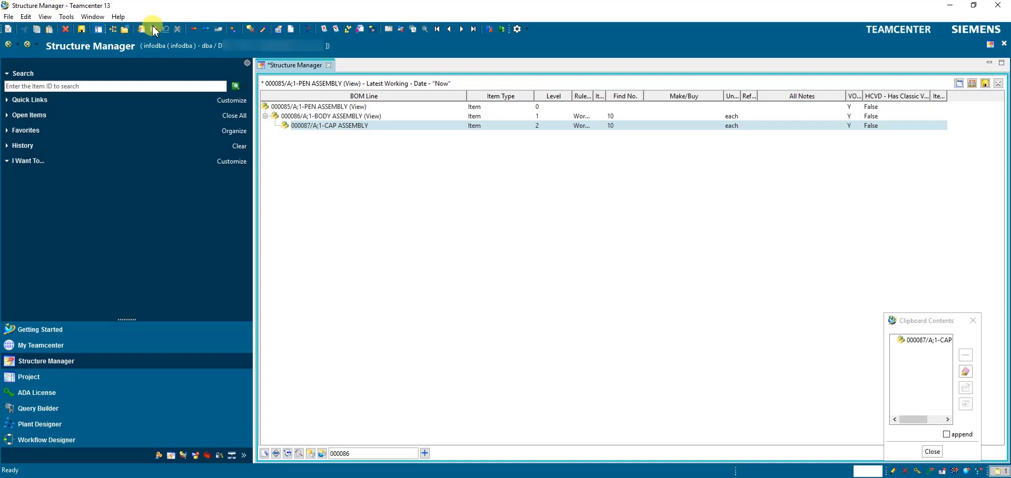
left_click(234, 306)
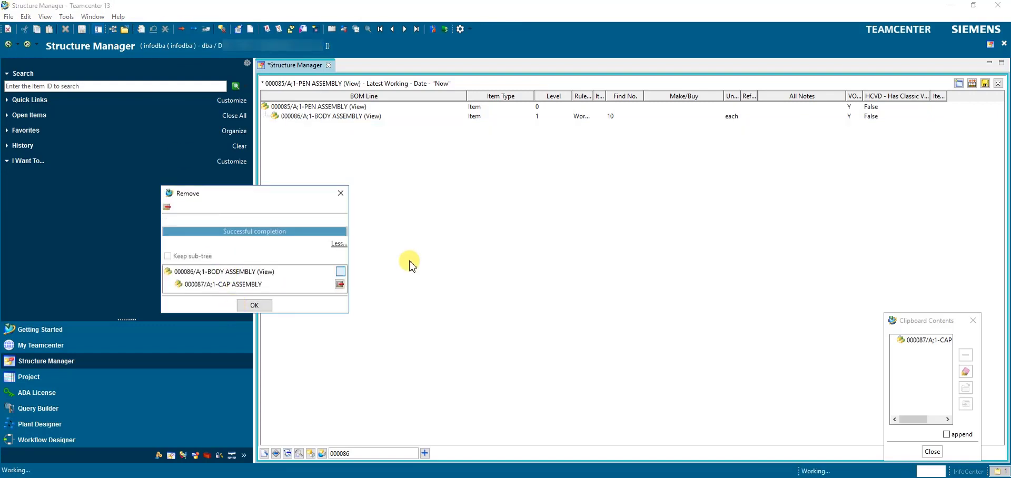
Paste the copied CAP ASSEMBLY revision as a component directly under the top-level PEN ASSEMBLY line
left_click(319, 107)
left_click(49, 30)
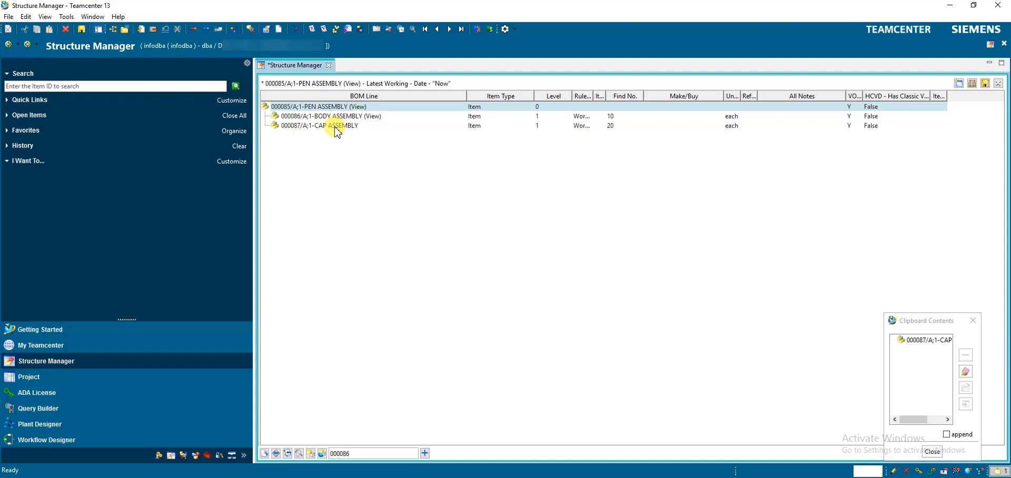
Add REFILL ASSEMBLY, found by ID 000088, at revision A as a component of PEN ASSEMBLY with find number 30
left_click(26, 16)
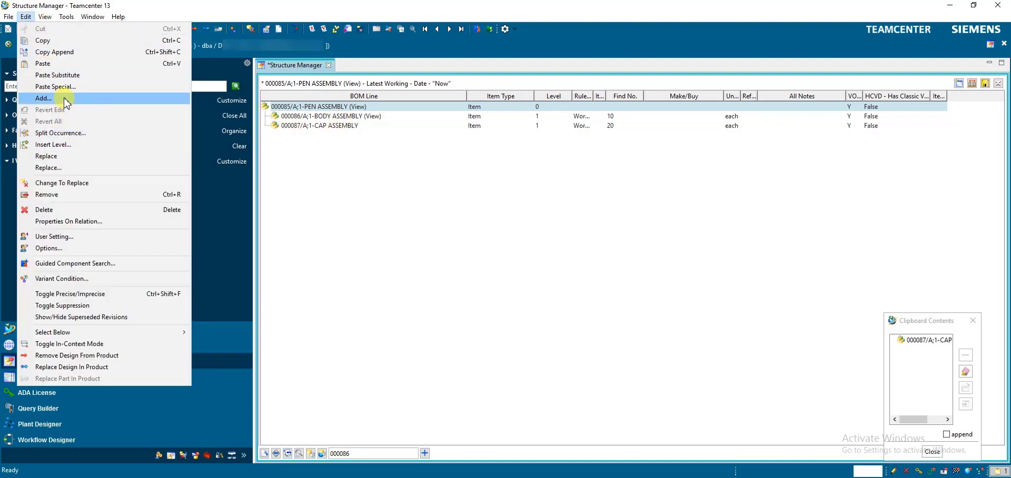
left_click(44, 98)
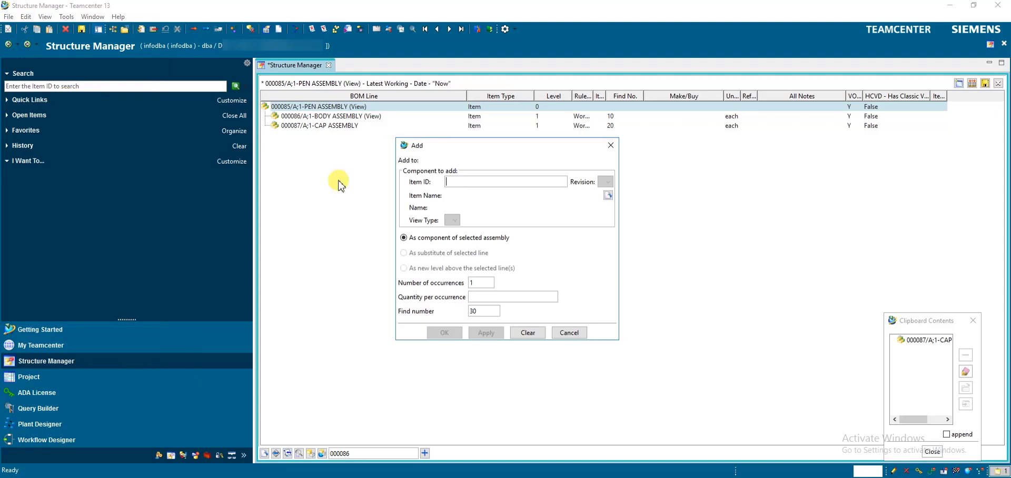
left_click(608, 196)
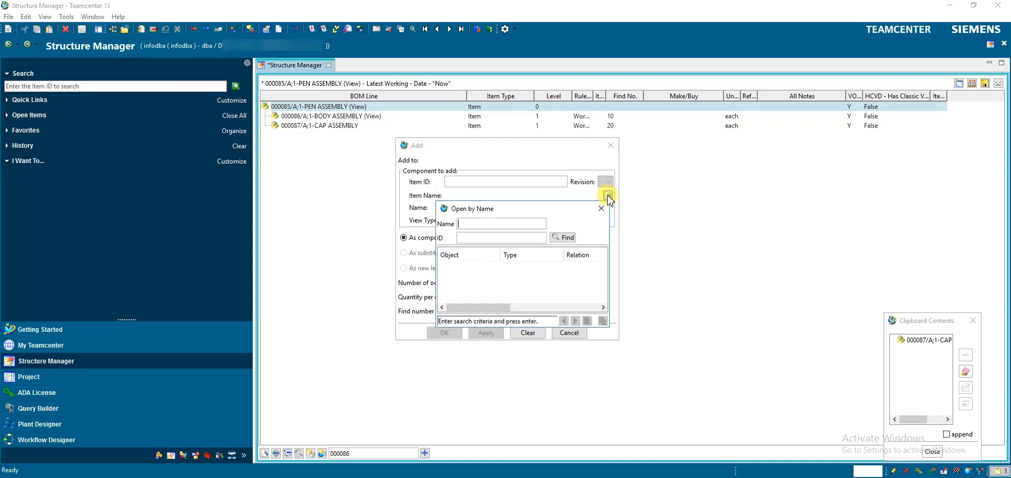
left_click(497, 239)
type("000088")
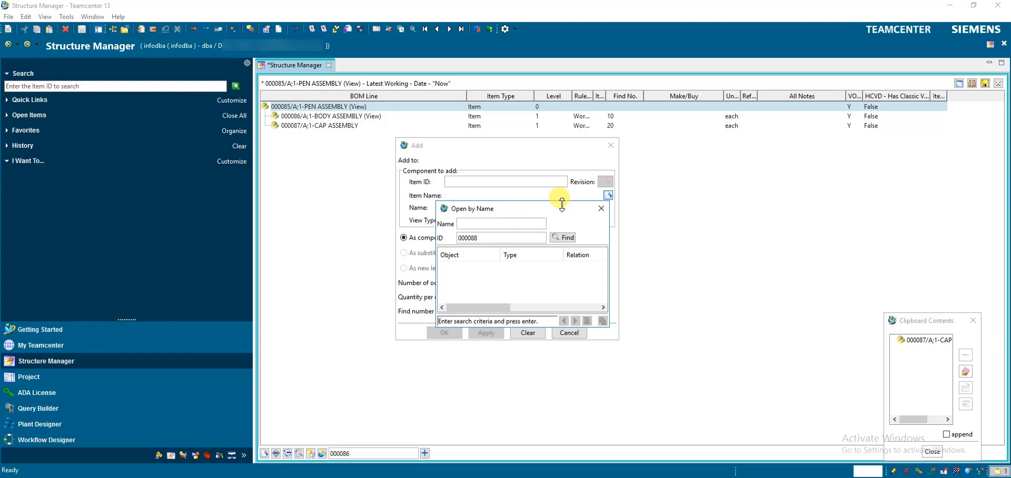
left_click(565, 238)
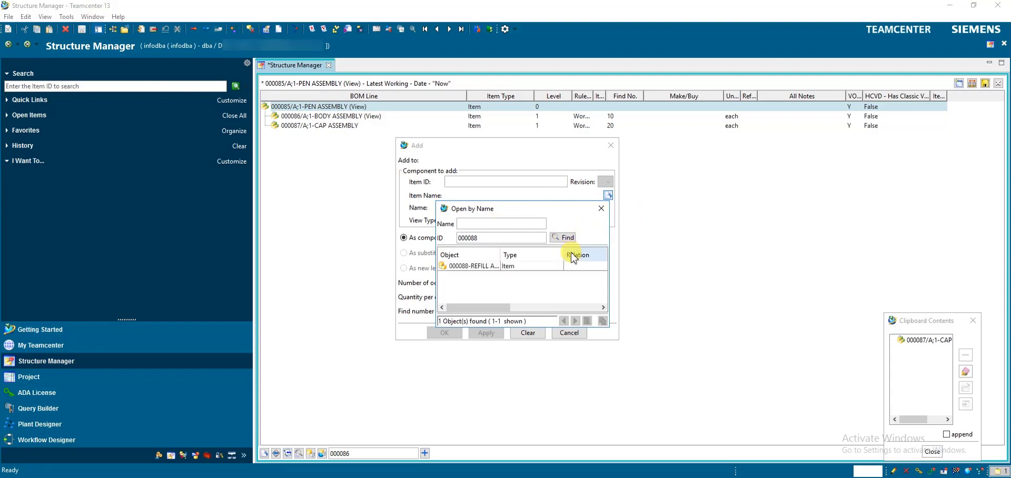
double_click(476, 267)
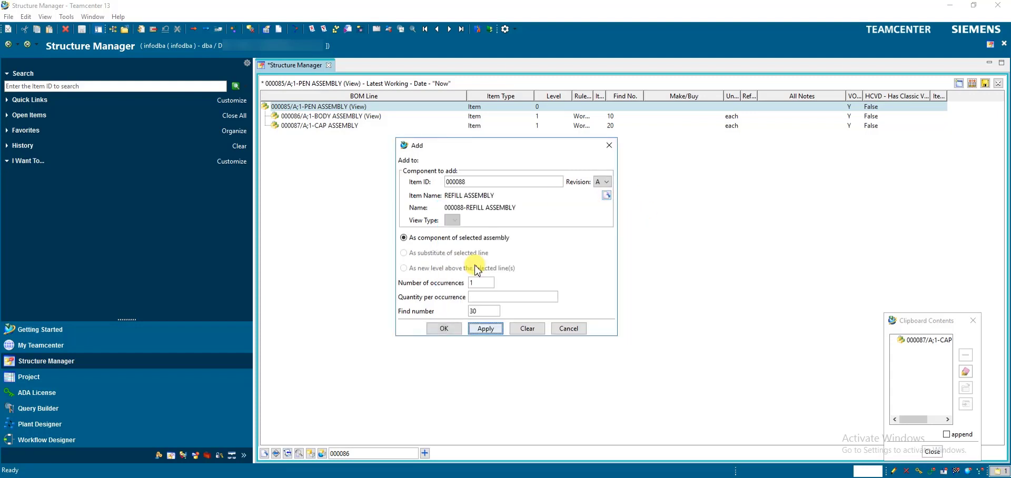
left_click(594, 181)
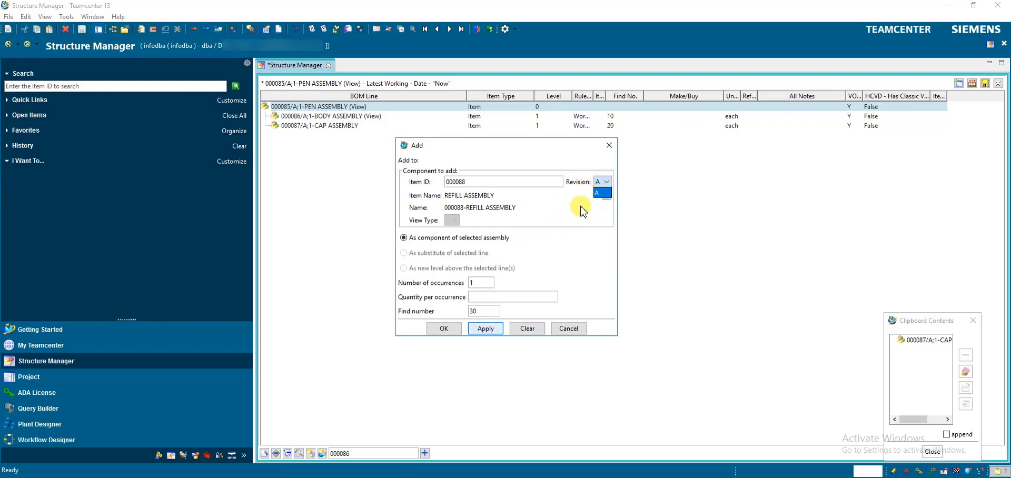
left_click(600, 193)
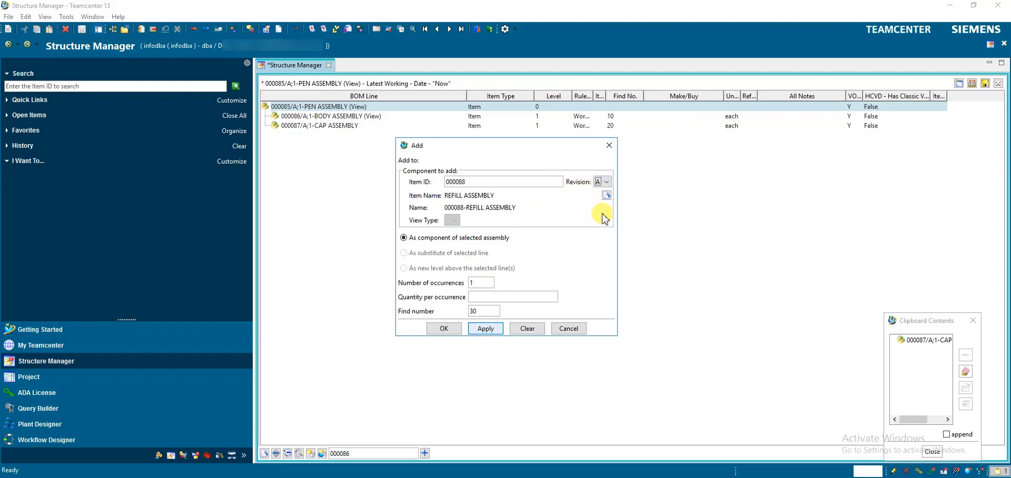
left_click(442, 328)
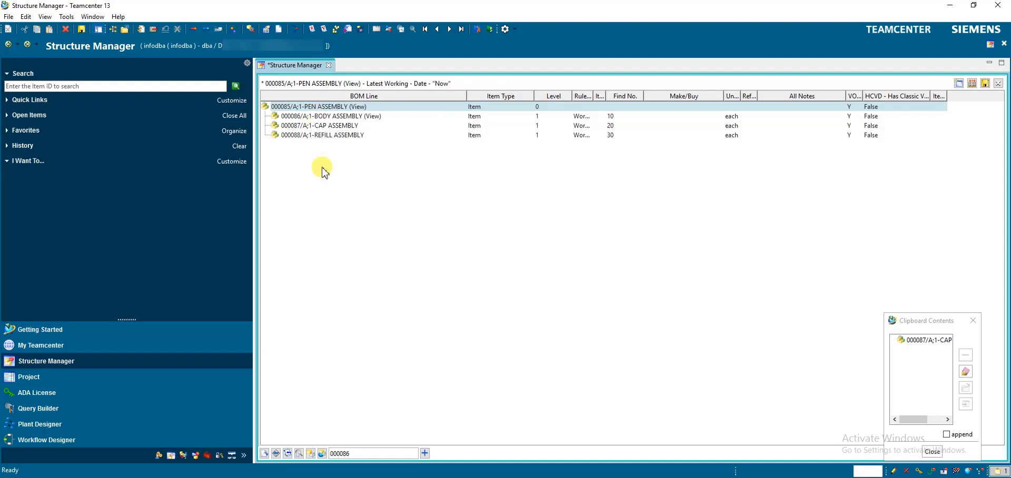
Save the PEN ASSEMBLY structure and select its BODY ASSEMBLY line
left_click(82, 30)
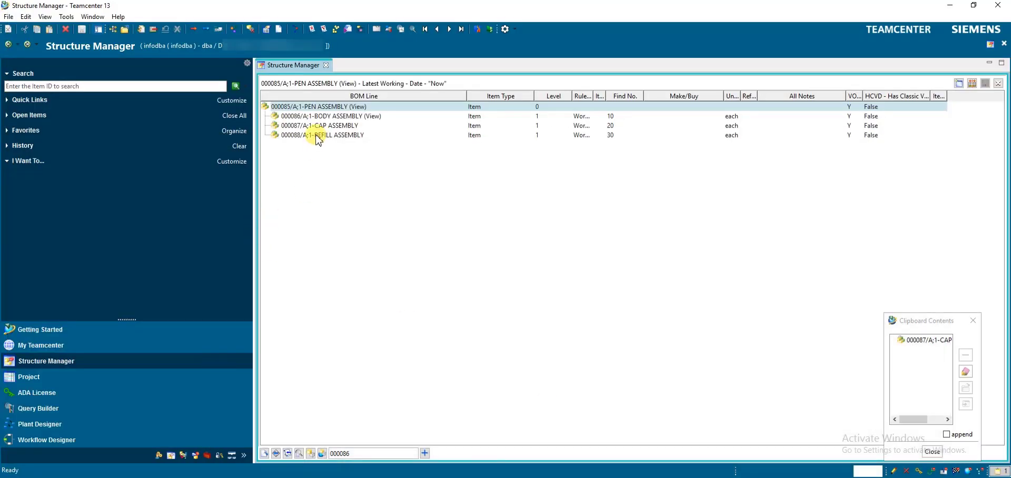
left_click(327, 117)
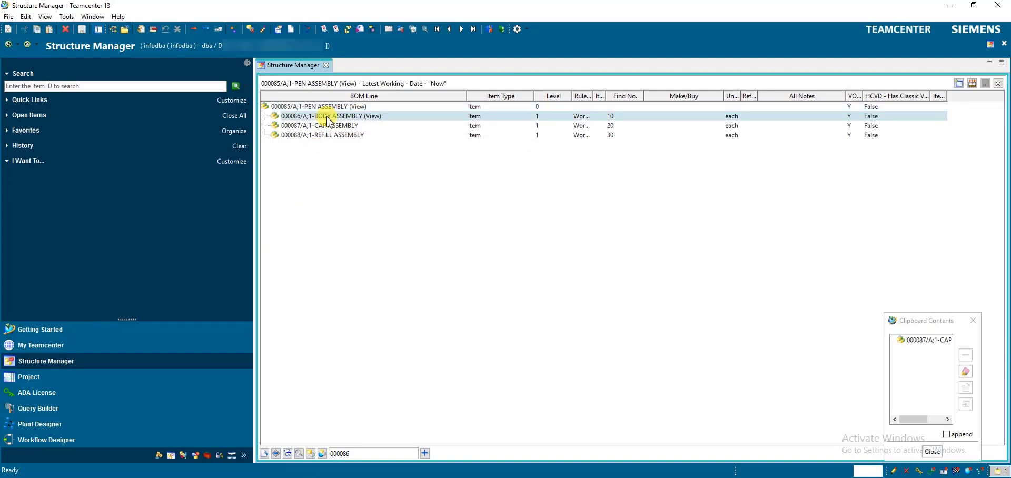
Create a new Item named TIP as a component under BODY ASSEMBLY
left_click(9, 17)
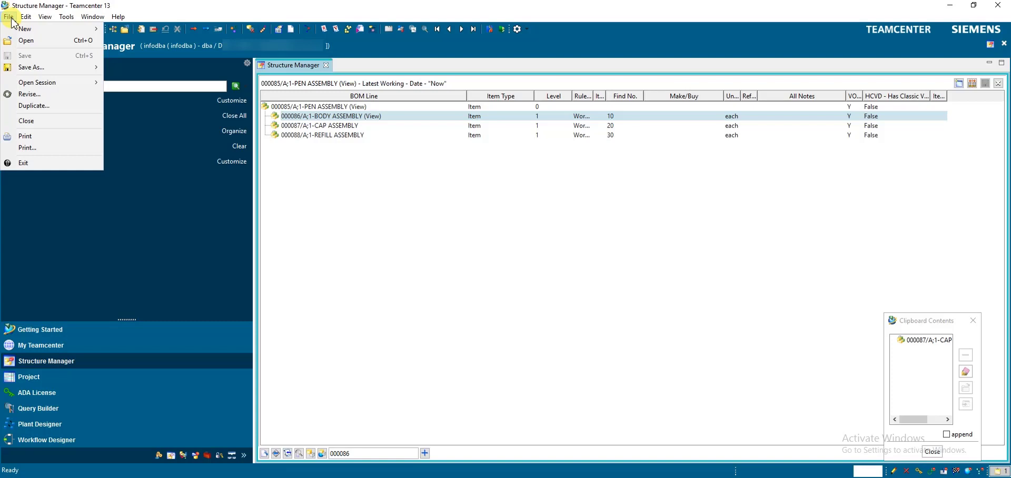
left_click(9, 17)
left_click(9, 16)
mouse_move(20, 30)
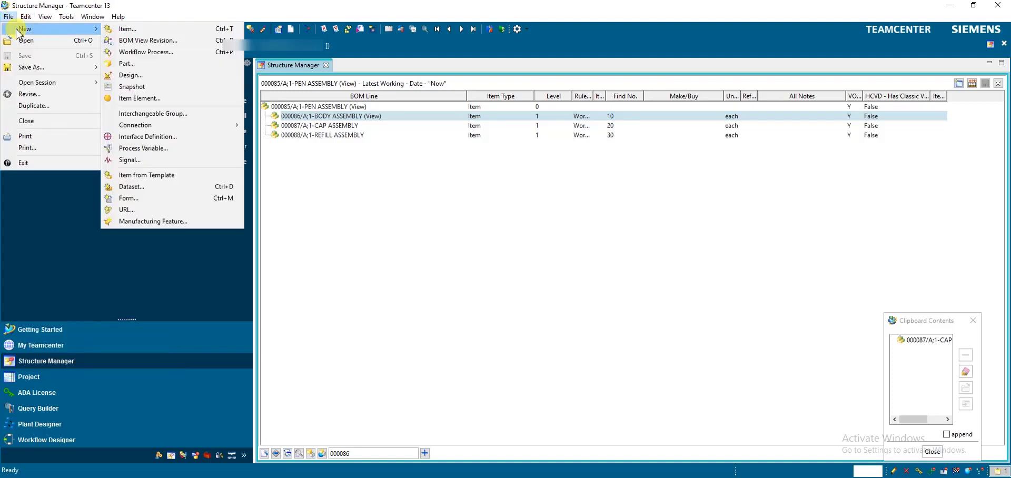
left_click(142, 31)
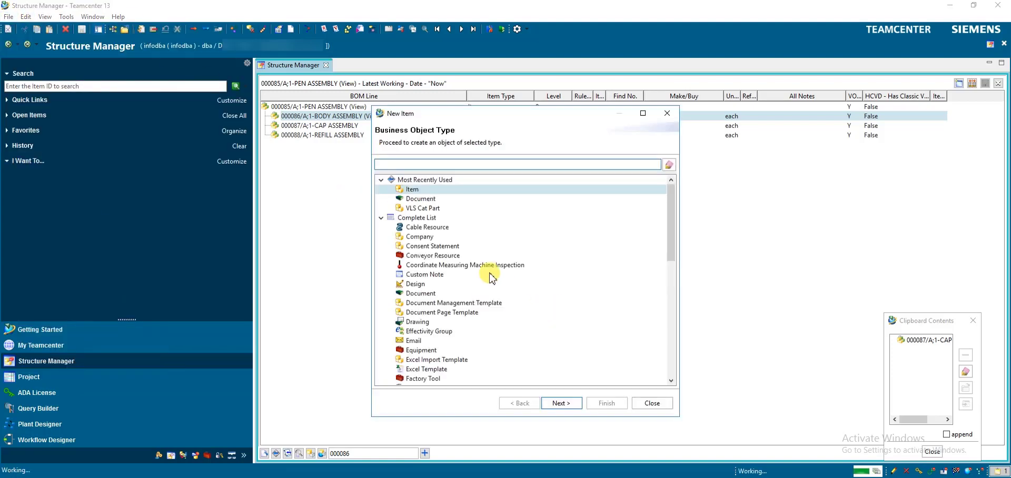
left_click(560, 403)
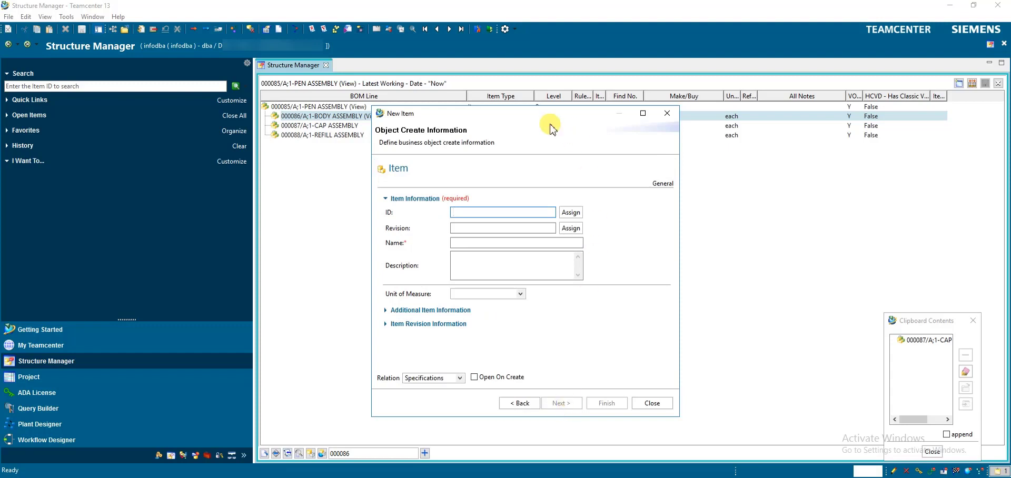
left_click_drag(686, 131, 690, 134)
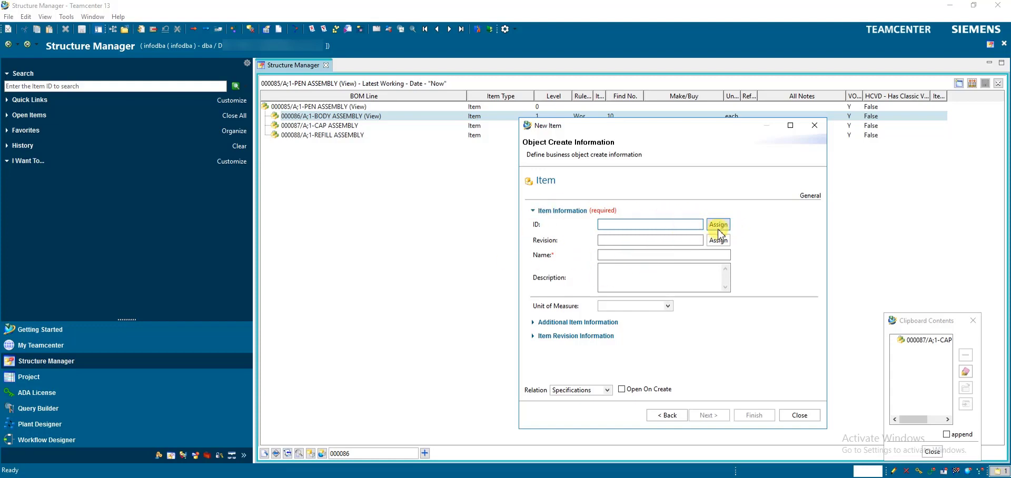
left_click(632, 256)
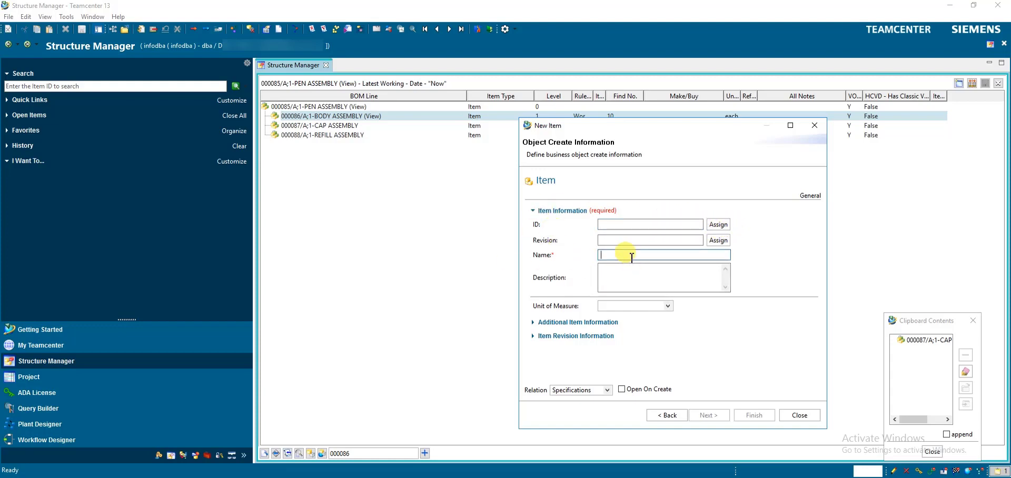
type("TIP")
left_click(752, 415)
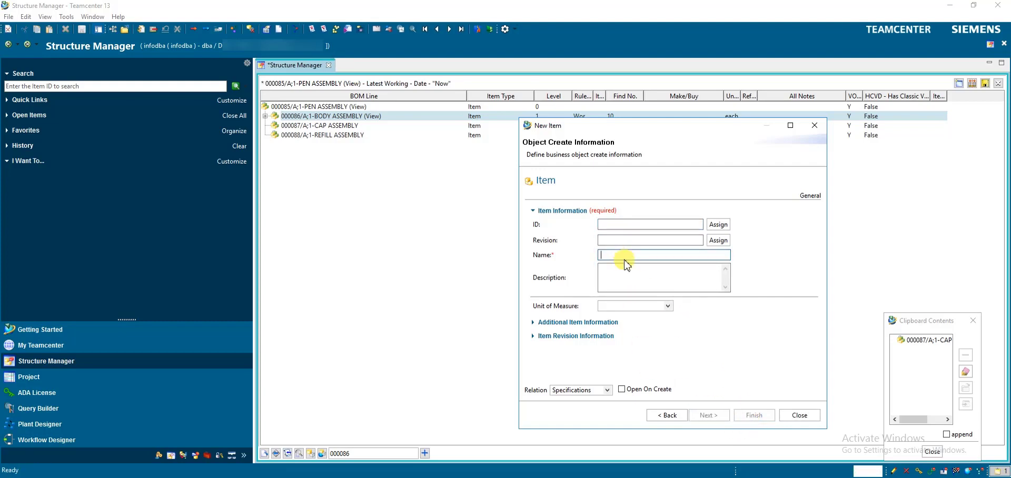
Create FRONT TUBE and REAR TUBE items under BODY ASSEMBLY and expand its line to show the components
type("FRONT TUBE")
left_click(752, 415)
type("REAR TUBE")
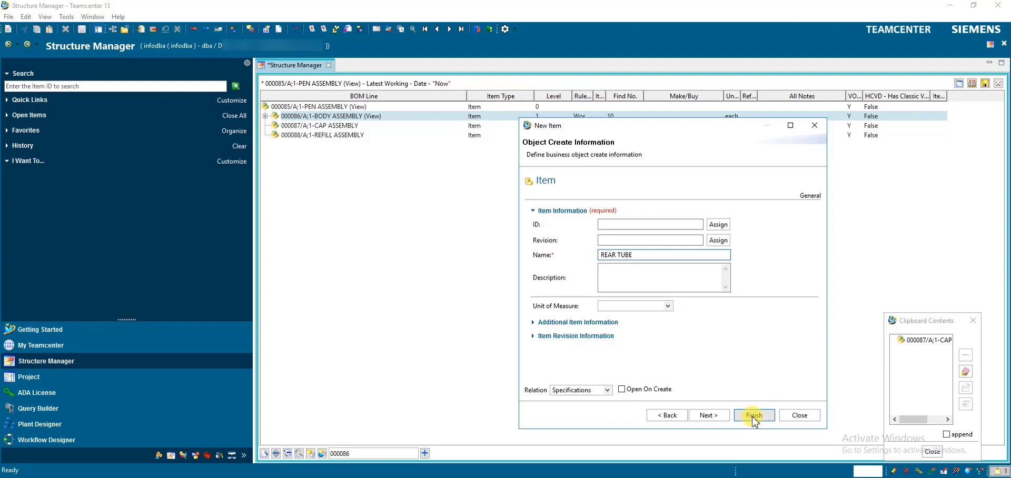
left_click(754, 415)
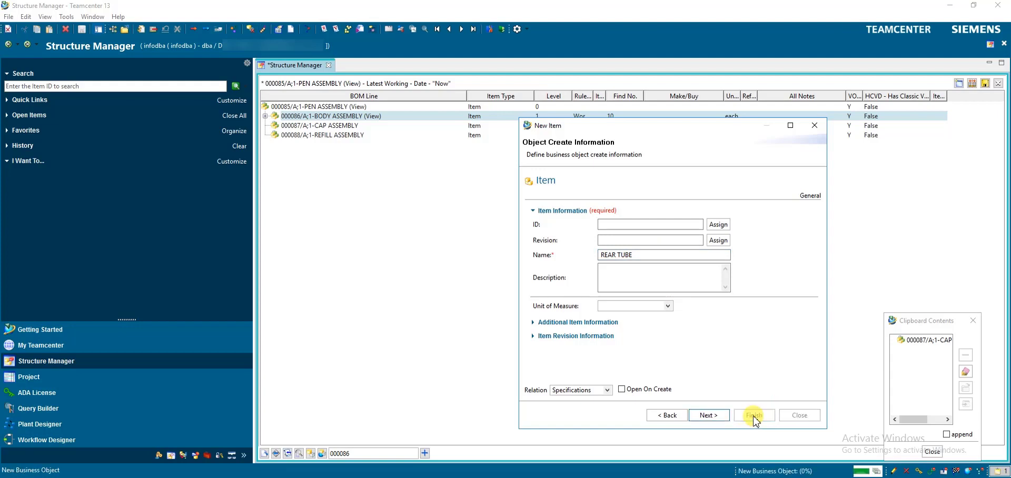
left_click(798, 416)
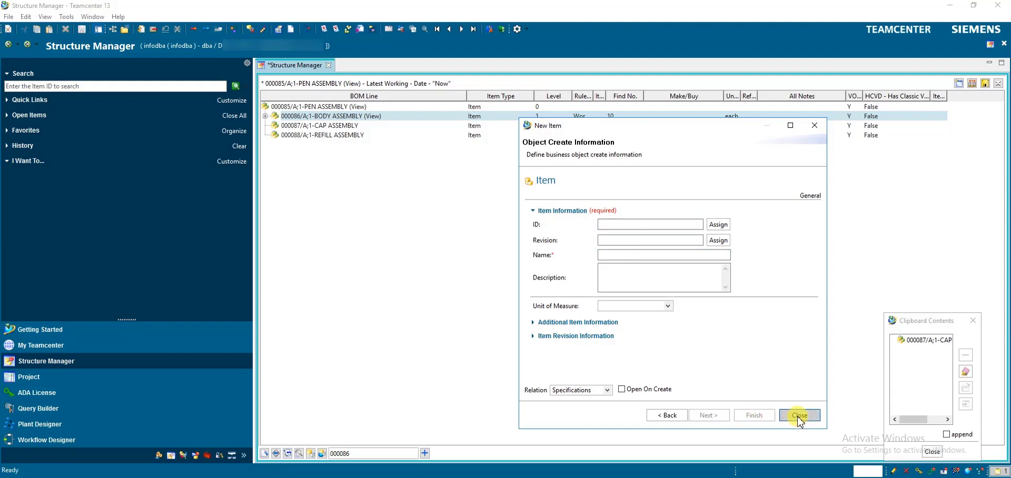
left_click(264, 116)
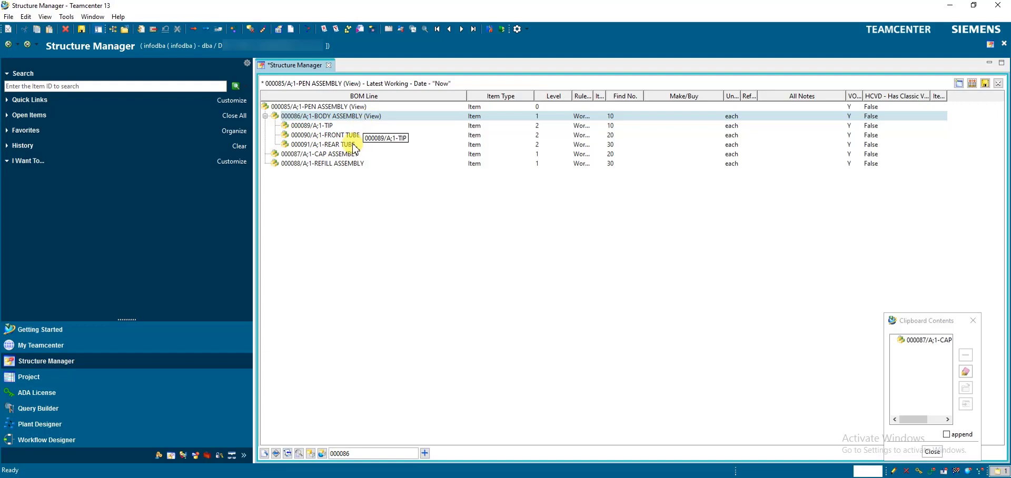
Create a new Item named CAP as a component under CAP ASSEMBLY
left_click(343, 157)
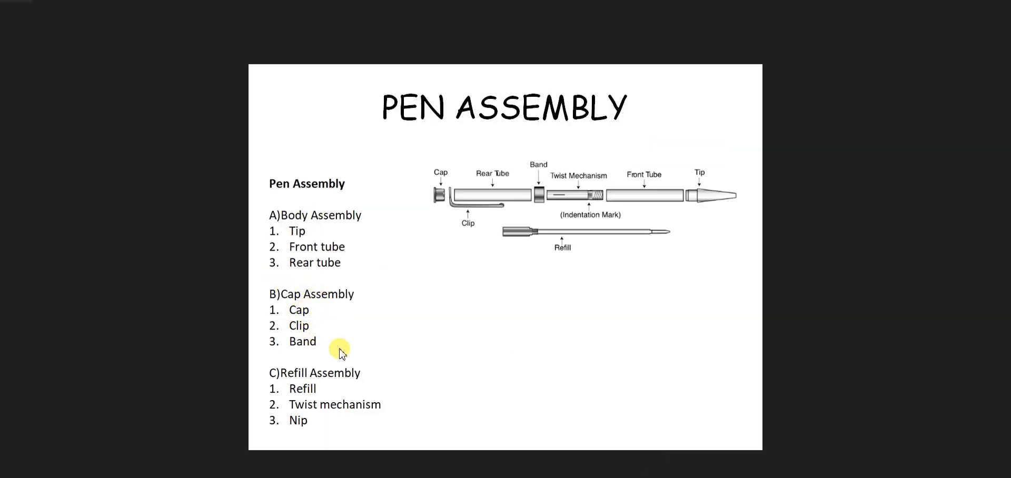
key("alt+Tab")
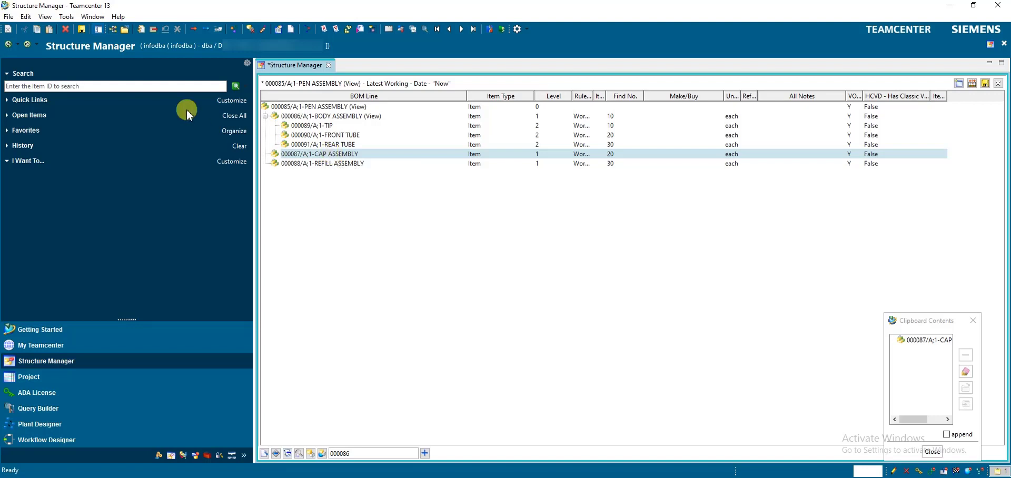
left_click(9, 17)
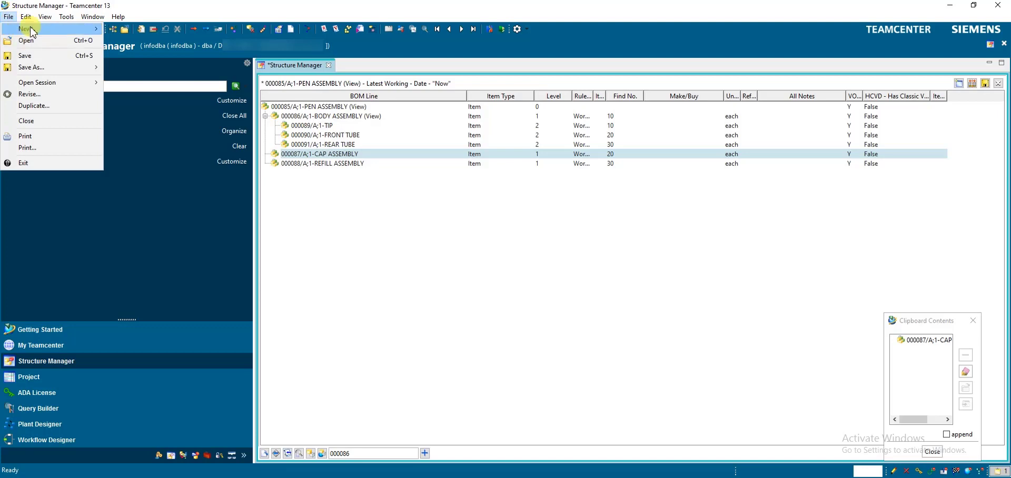
mouse_move(29, 29)
left_click(127, 28)
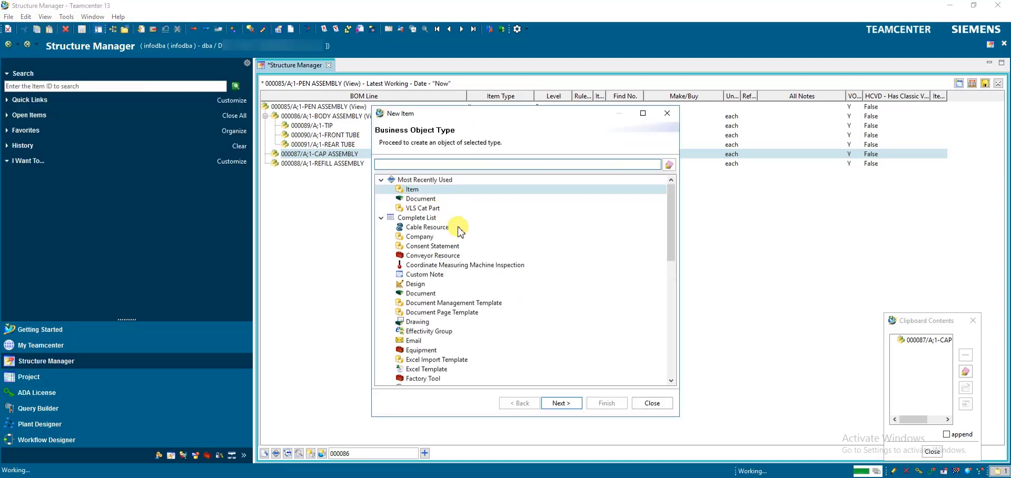
left_click(564, 405)
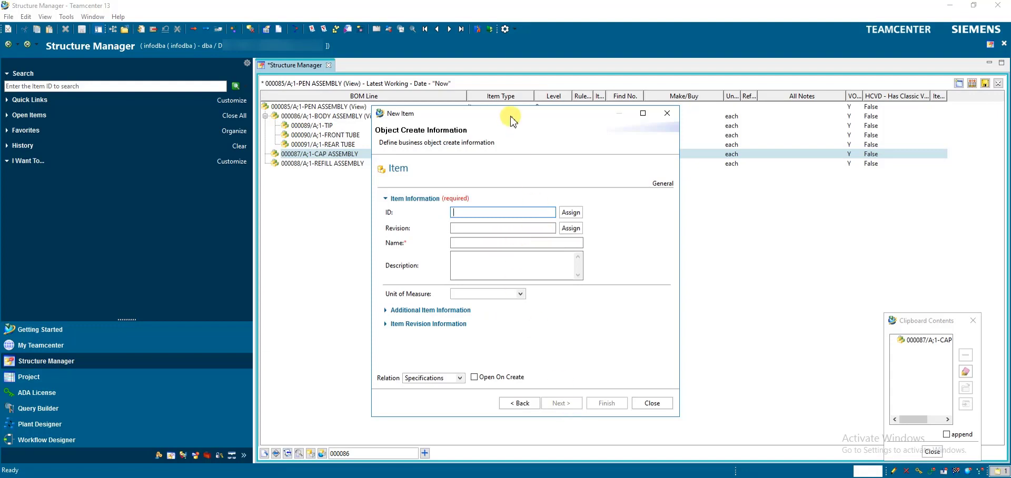
left_click_drag(511, 118, 590, 120)
left_click(564, 244)
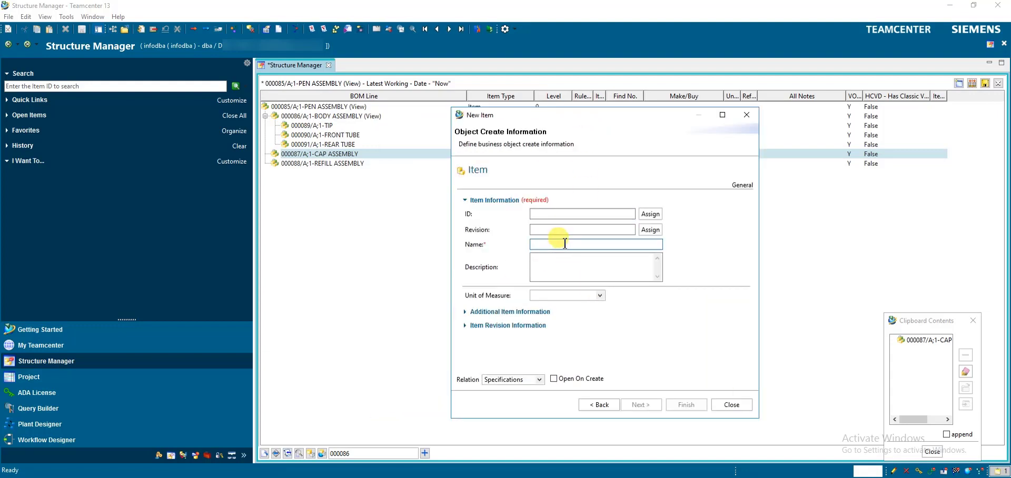
type("CAP")
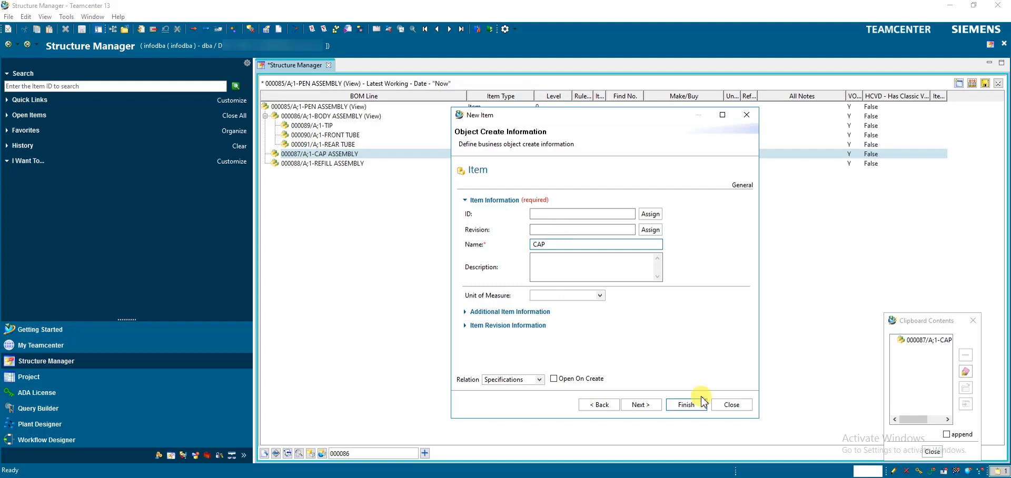
left_click(677, 408)
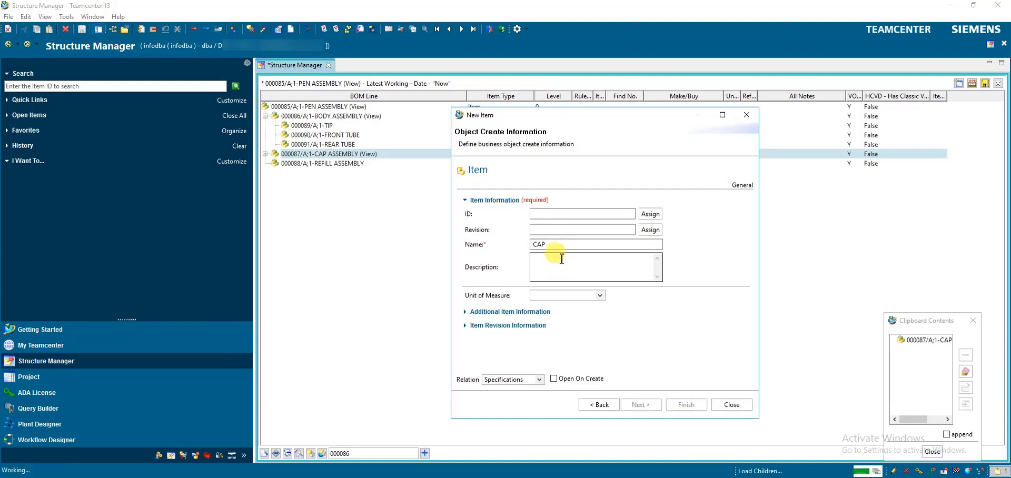
Create CLIP and BAND items under CAP ASSEMBLY and expand its line to show the components
left_click(556, 246)
type("CLI")
left_click(683, 405)
left_click(551, 246)
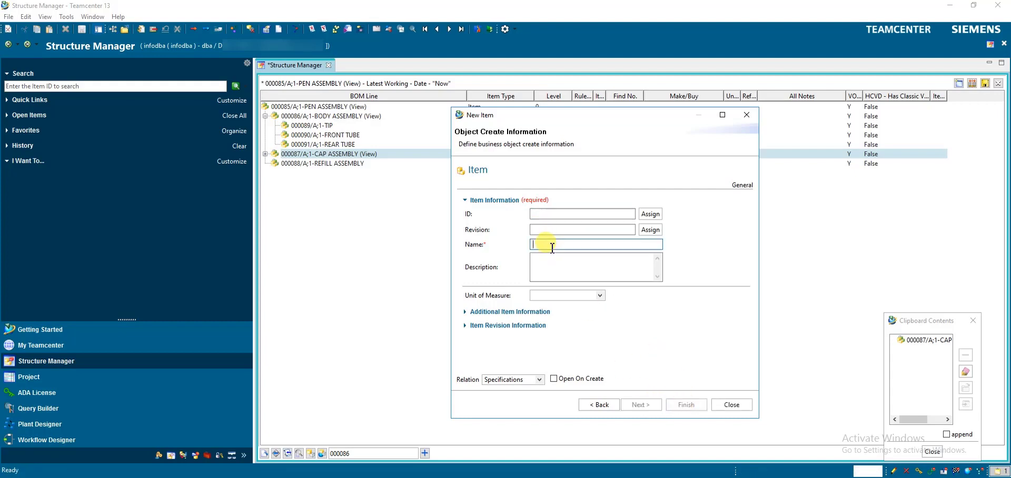
type("BAND")
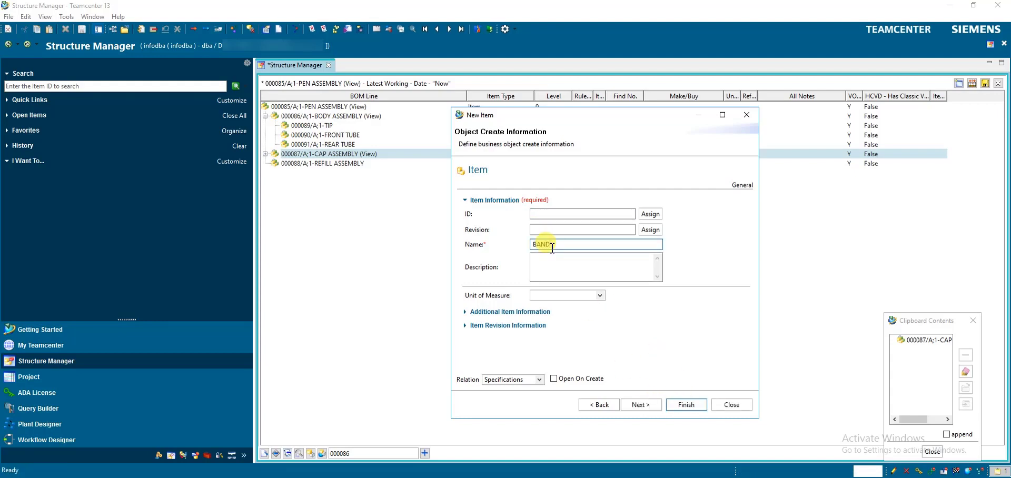
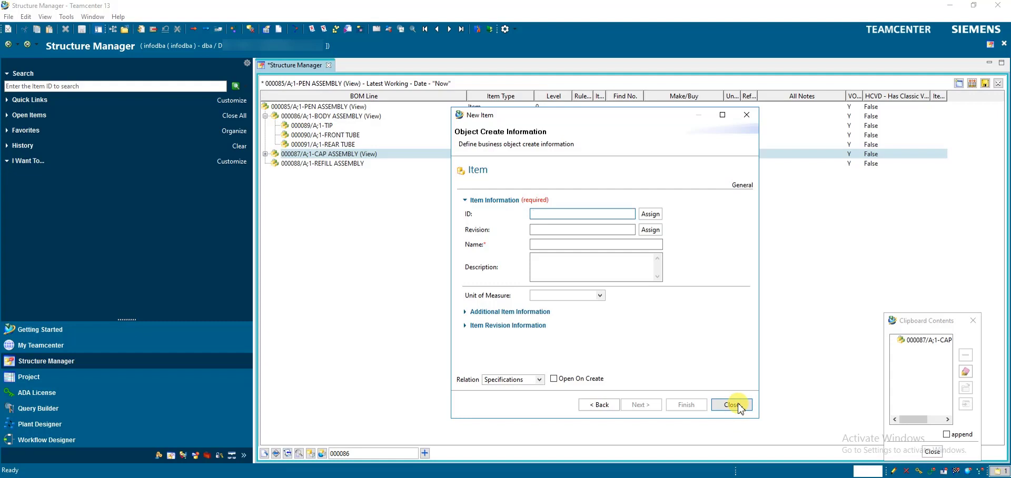
left_click(732, 404)
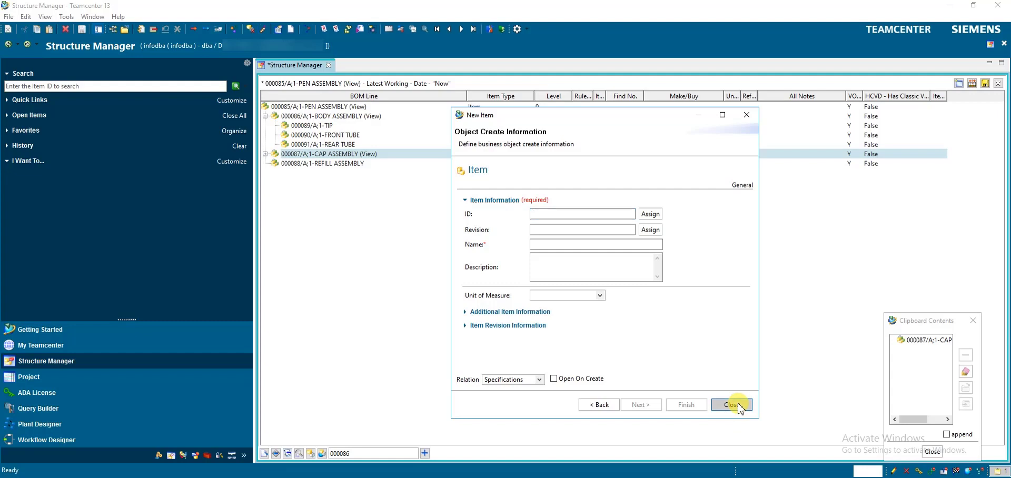
left_click(265, 154)
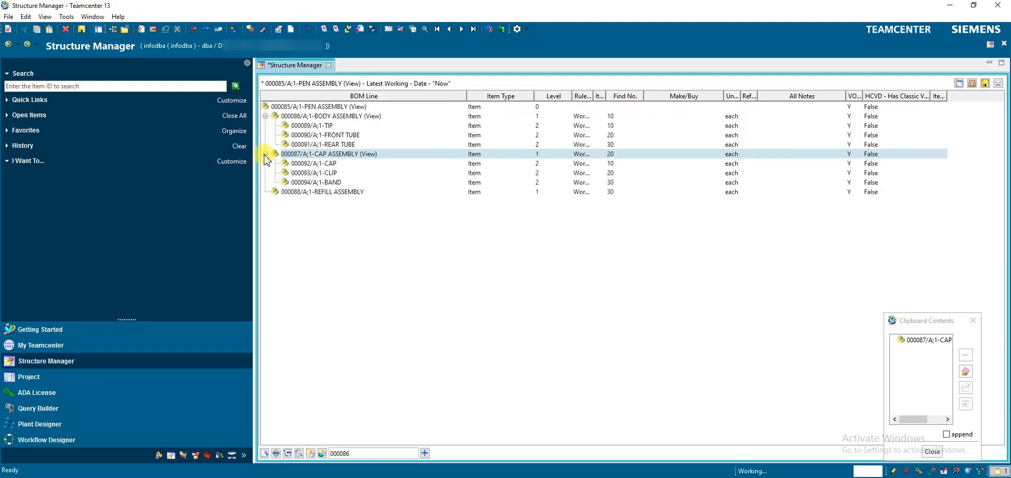
Save the PEN ASSEMBLY structure and close it so that no structure is loaded
left_click(82, 31)
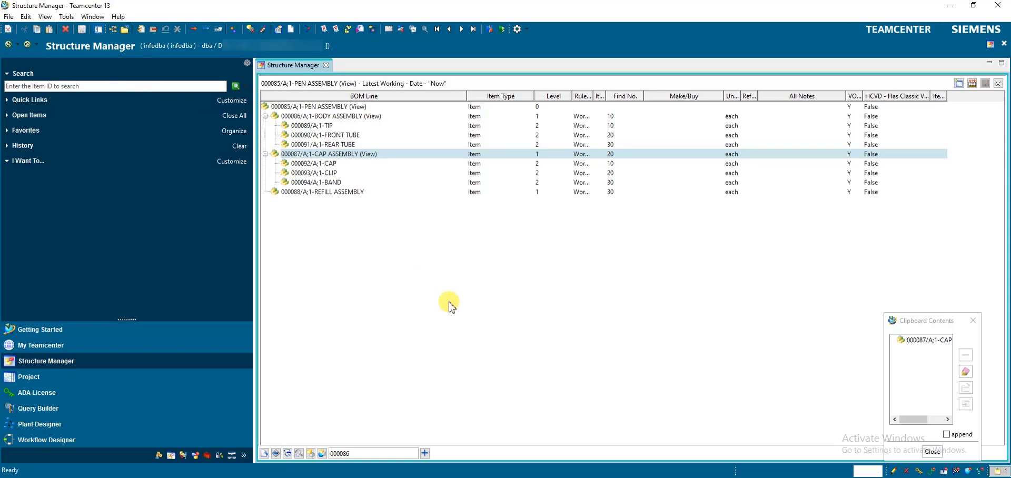
left_click(327, 192)
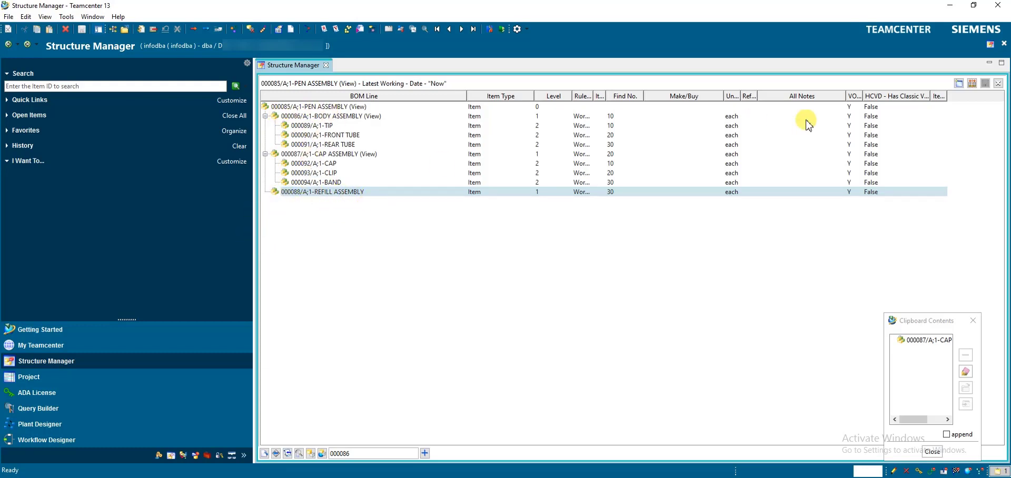
left_click(959, 84)
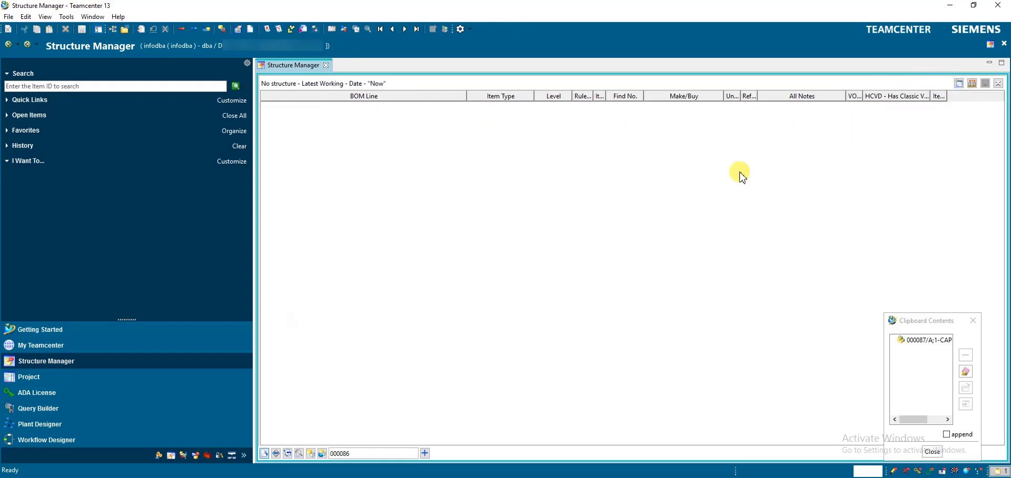
Switch to My Teamcenter and send the 000088/A;1-REFILL ASSEMBLY revision to Structure Manager
left_click(77, 349)
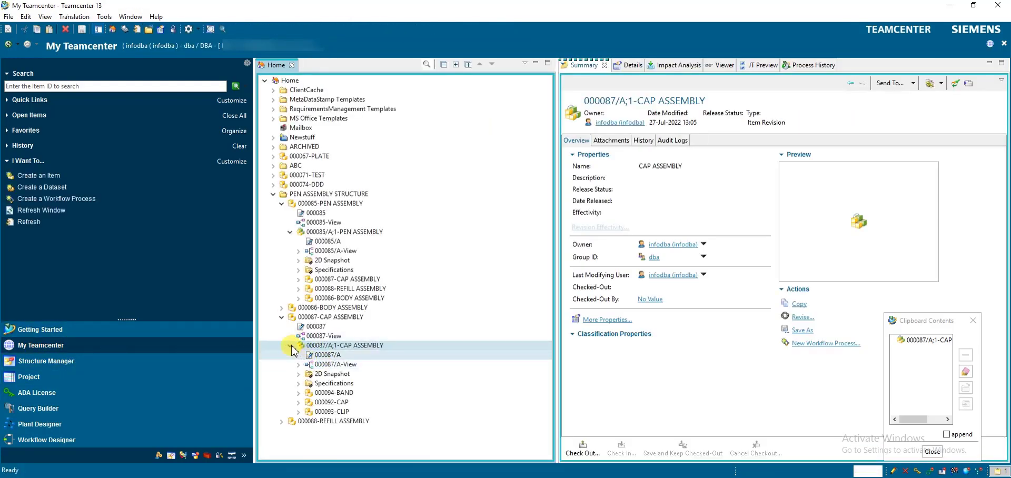
left_click(282, 317)
left_click(282, 327)
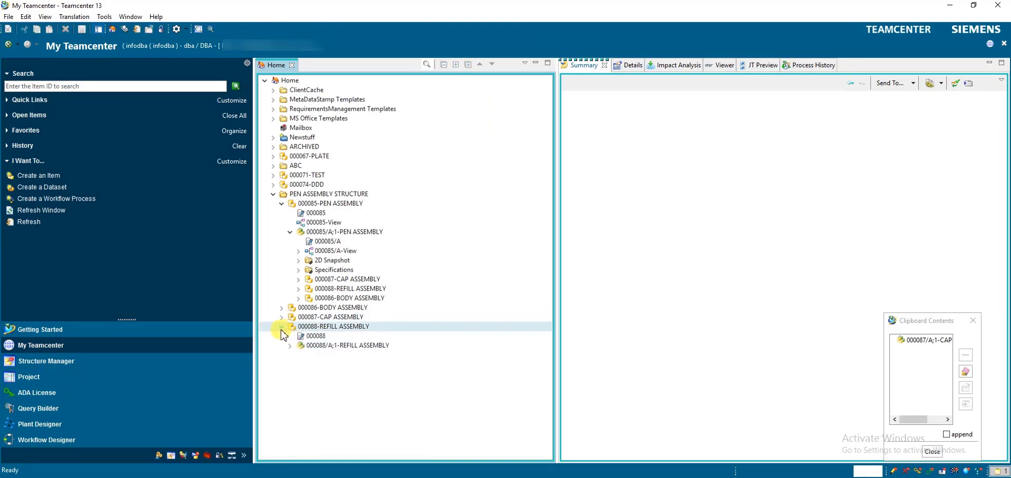
left_click(291, 346)
left_click(363, 346)
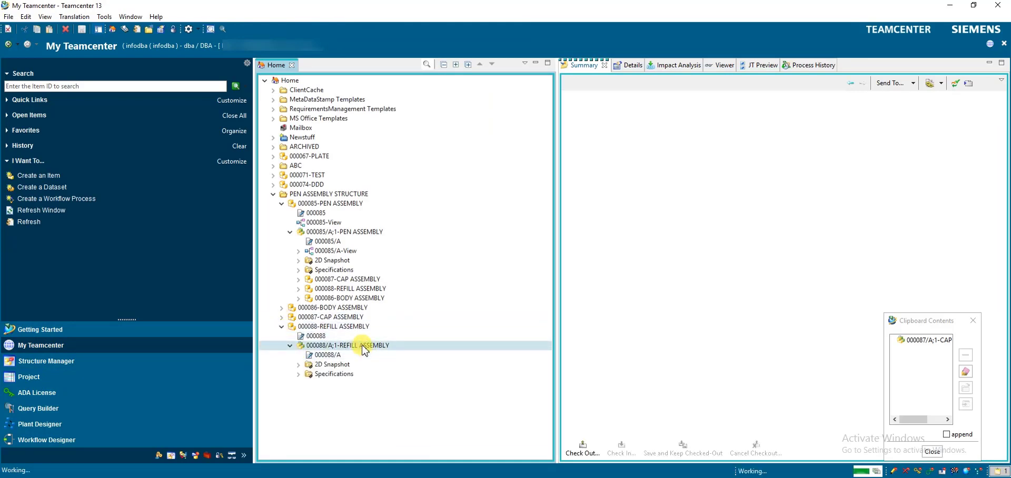
right_click(363, 349)
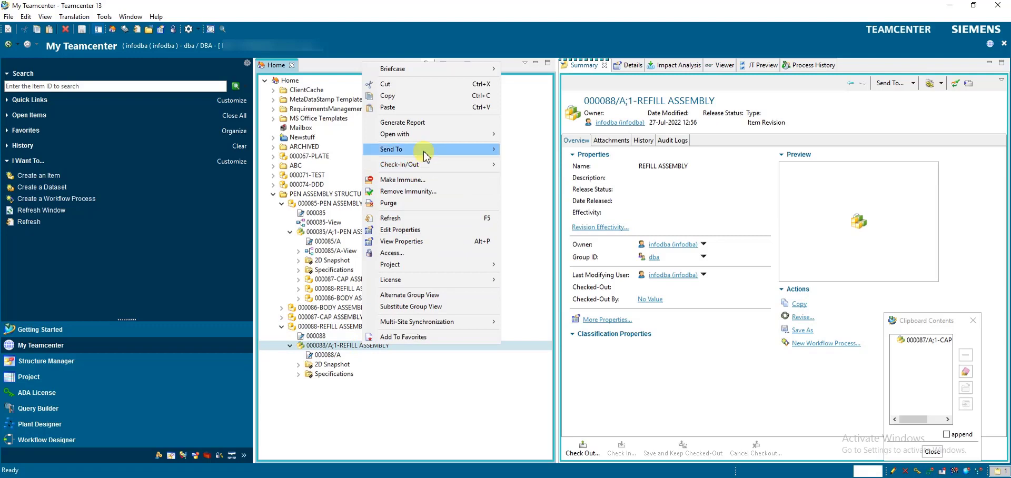
mouse_move(420, 149)
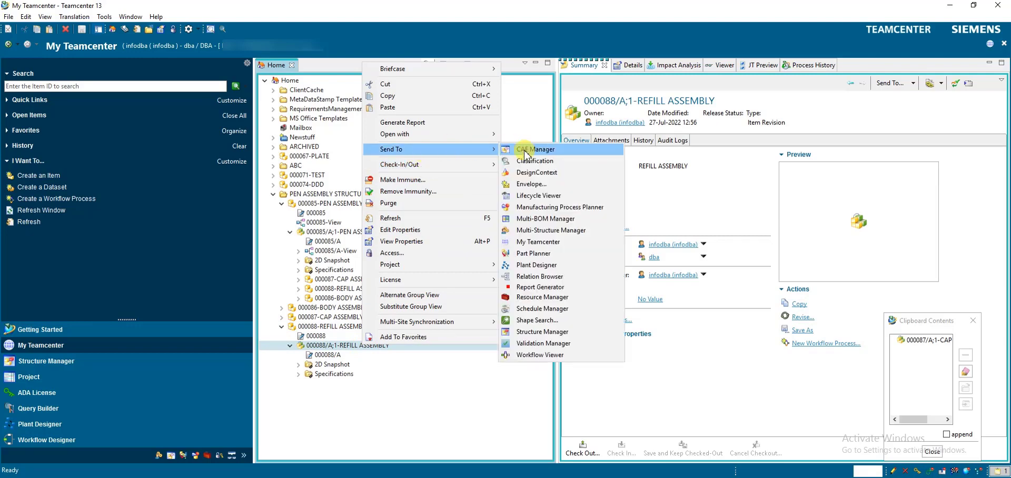
left_click(542, 333)
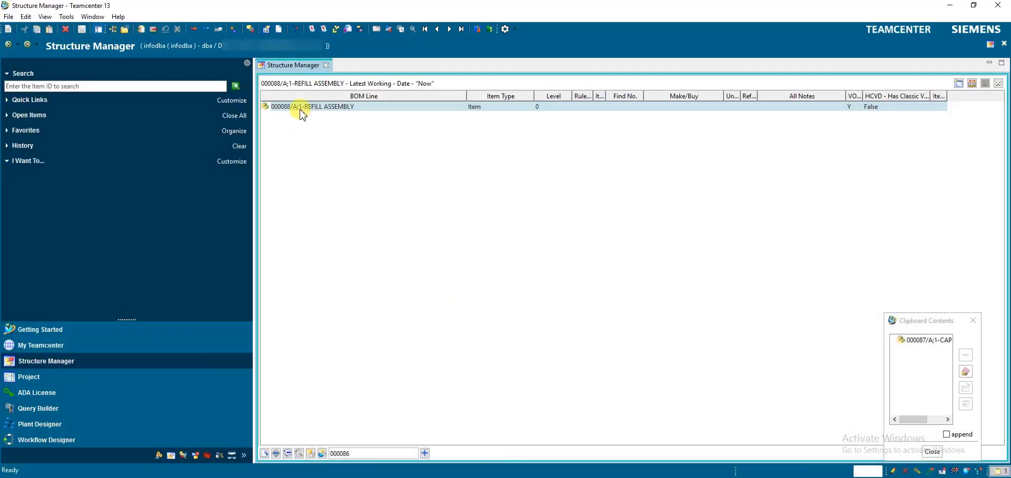
Create a new Item named REFILL as a component under REFILL ASSEMBLY
left_click(9, 17)
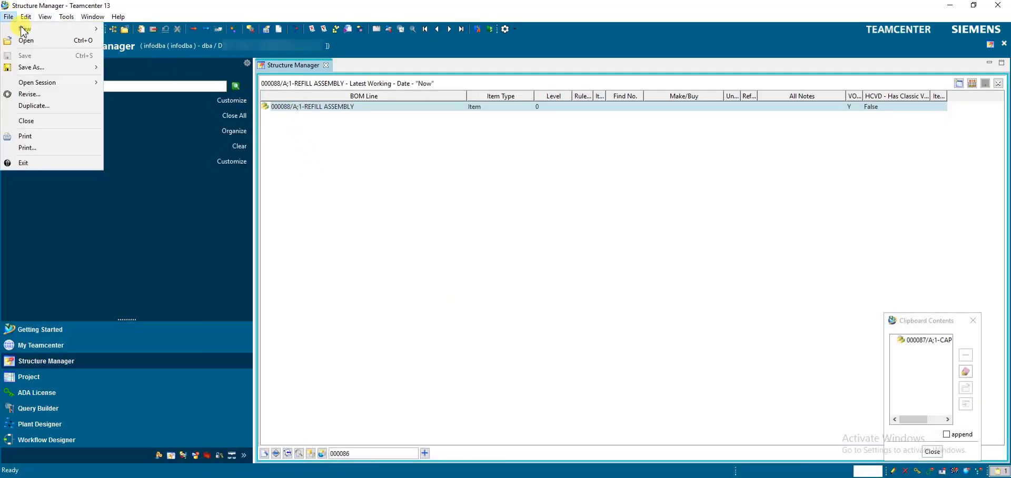
mouse_move(23, 31)
left_click(126, 29)
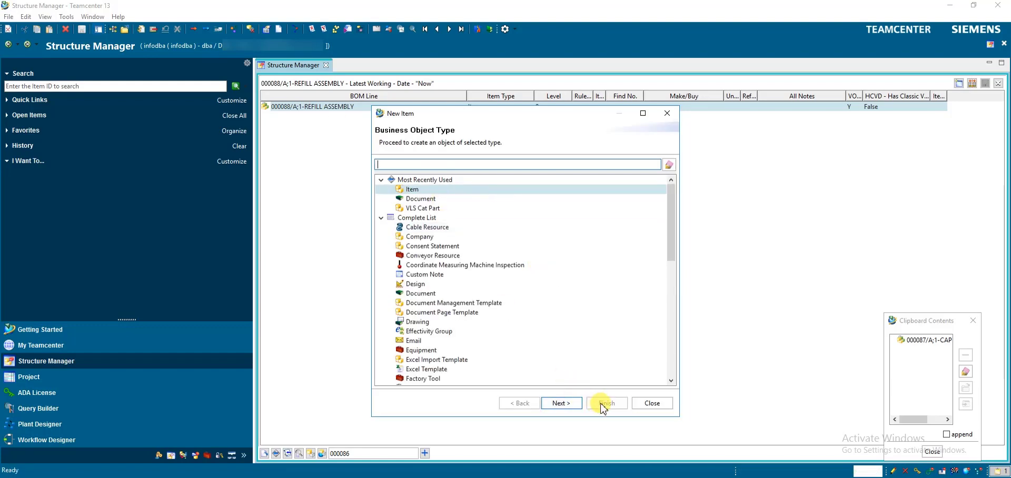
left_click(569, 403)
left_click(529, 243)
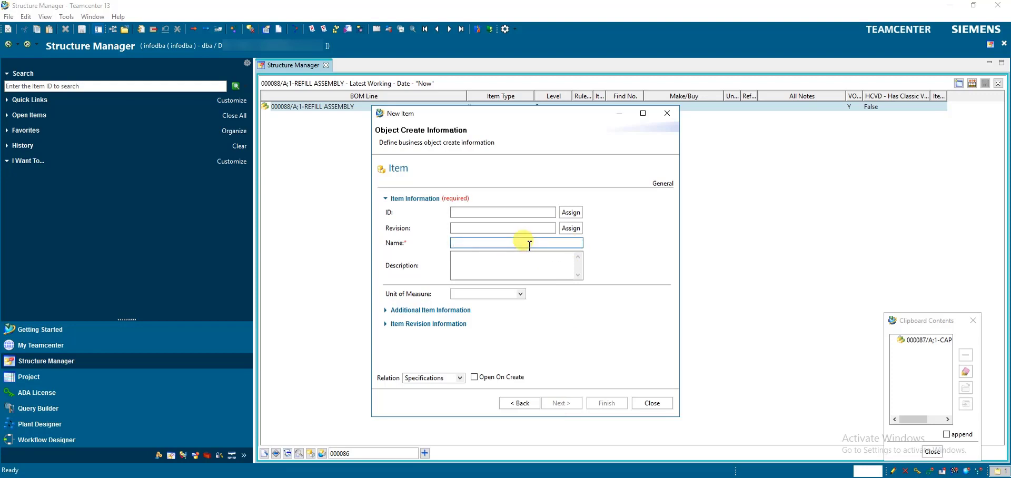
type("REFILL")
left_click(607, 403)
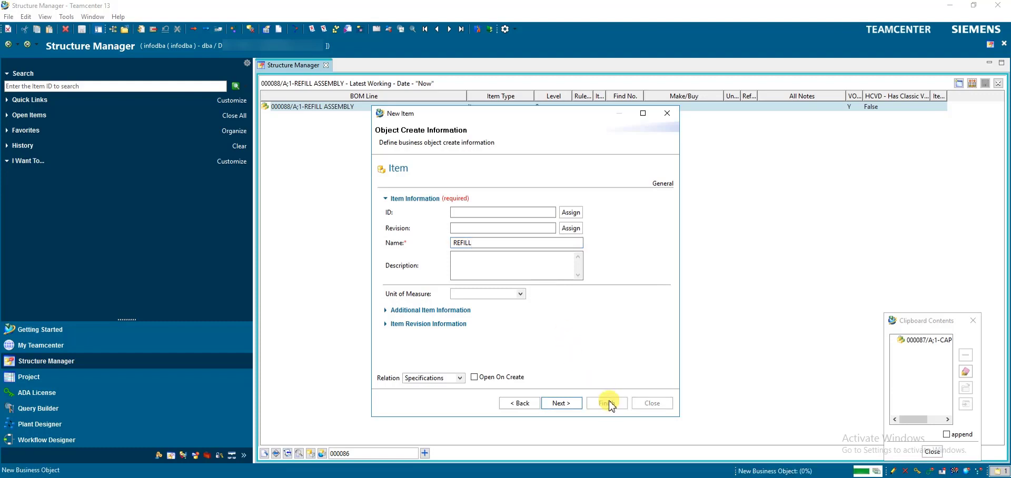
Create TWIST MECHANISM and NIP items under REFILL ASSEMBLY and finish creating items
left_click(477, 243)
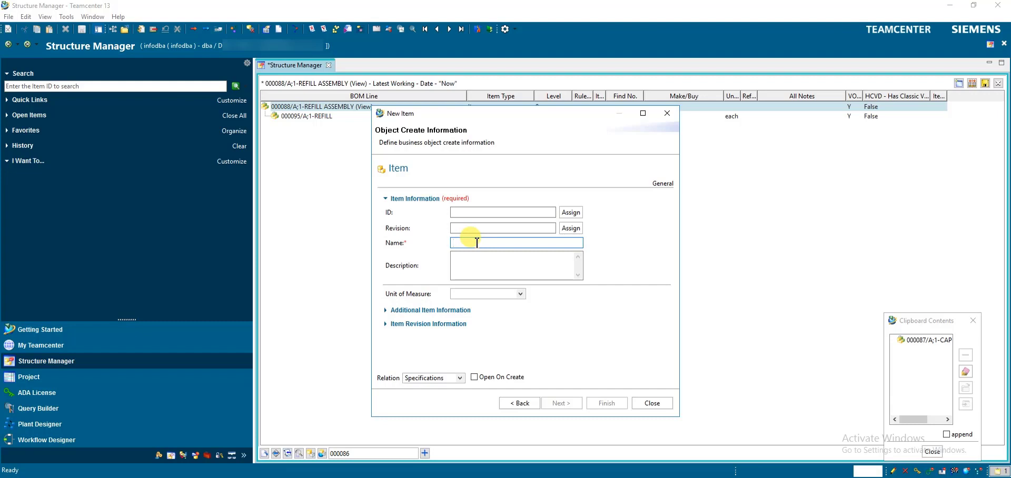
type("TWIST MECHANISM")
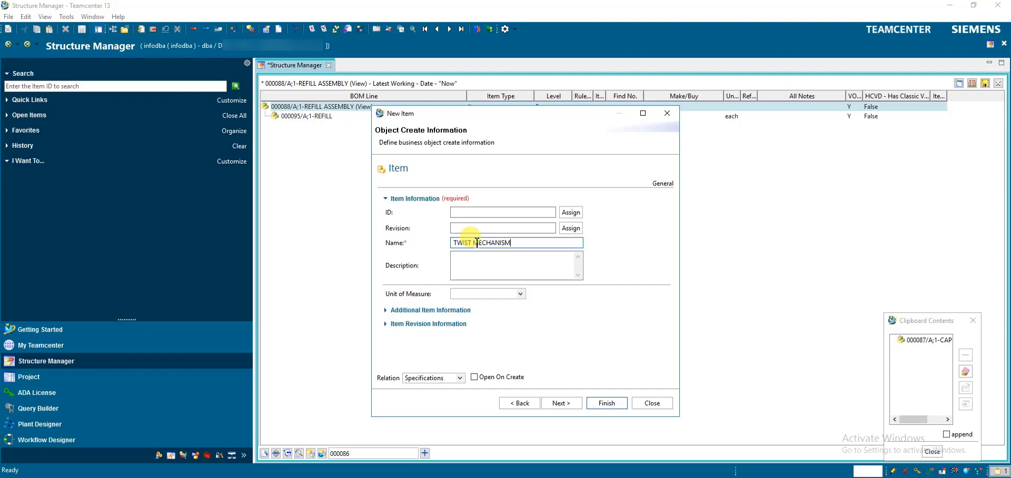
left_click(606, 403)
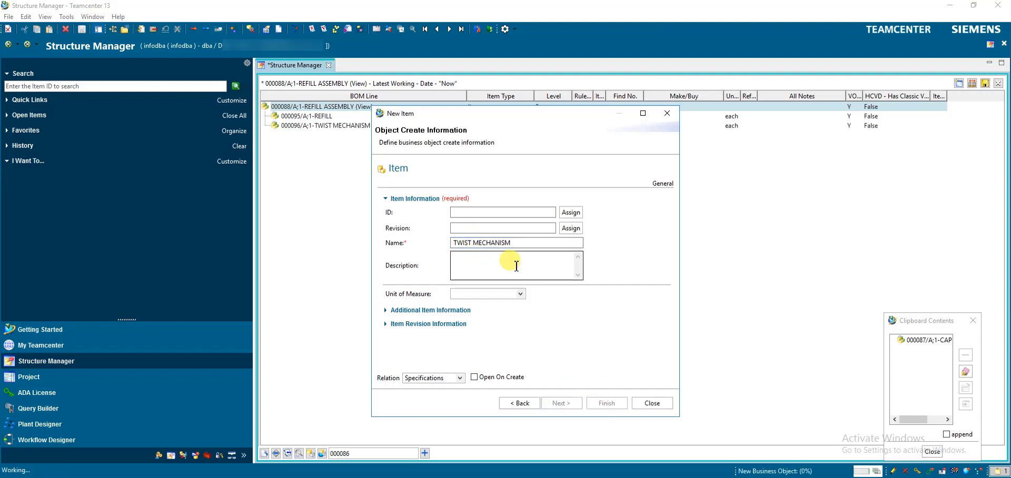
left_click(484, 243)
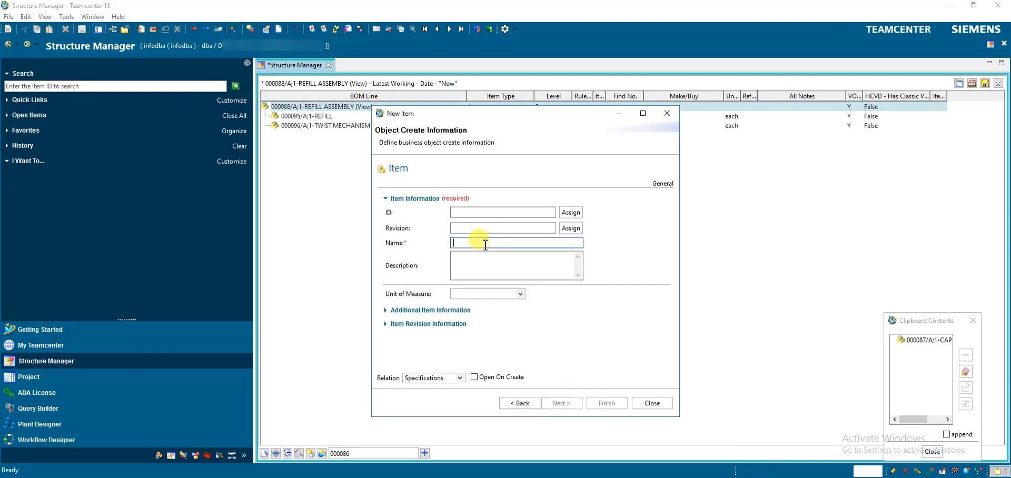
type("NIP")
left_click(603, 406)
left_click(651, 403)
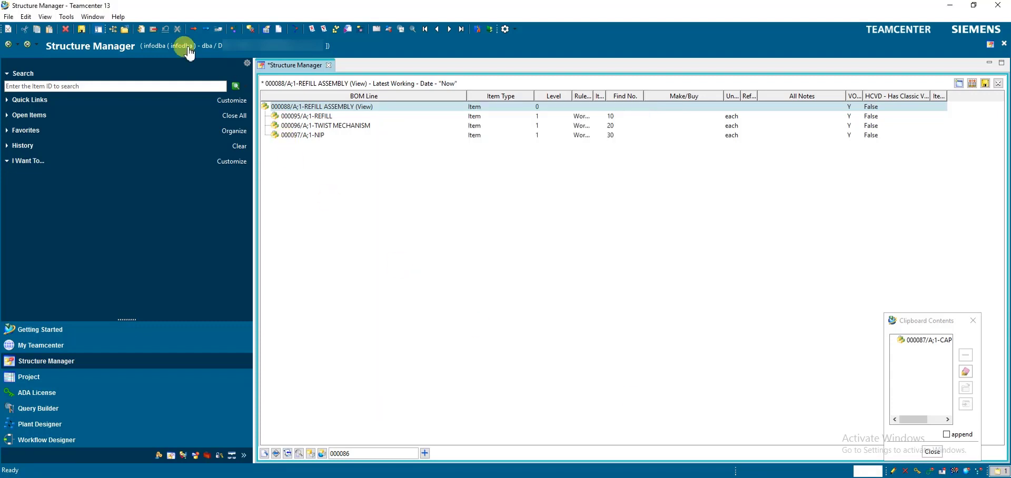
Save the REFILL ASSEMBLY structure and close it
left_click(83, 30)
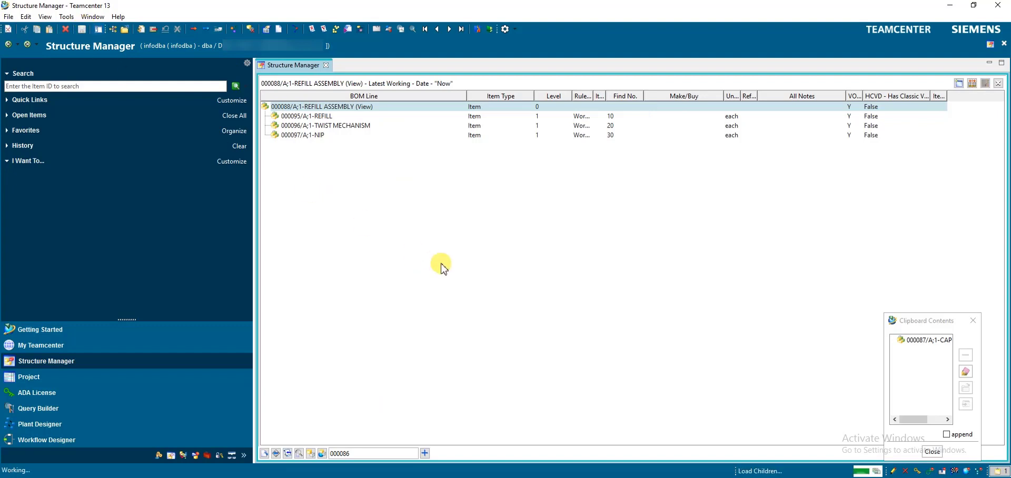
left_click(959, 83)
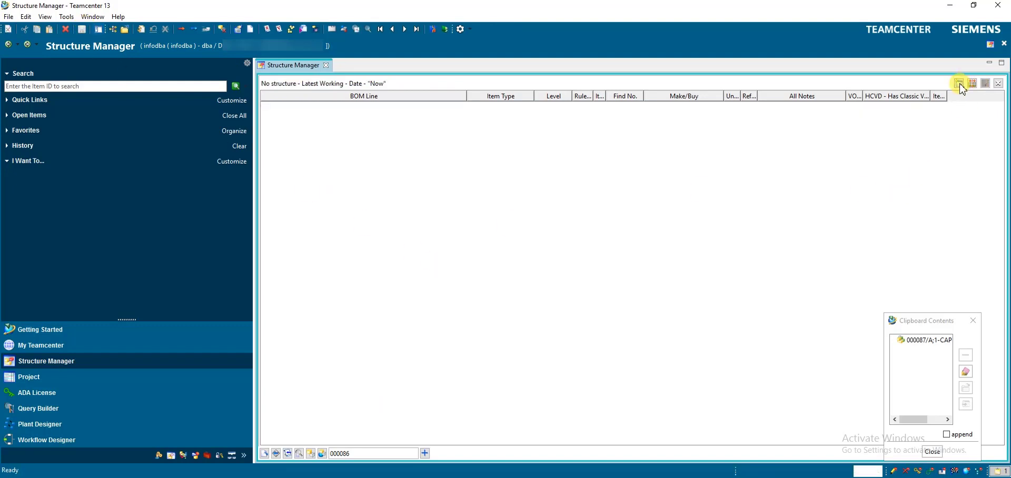
Switch to My Teamcenter and open the PEN ASSEMBLY revision's 000085/A-View in Structure Manager
left_click(74, 348)
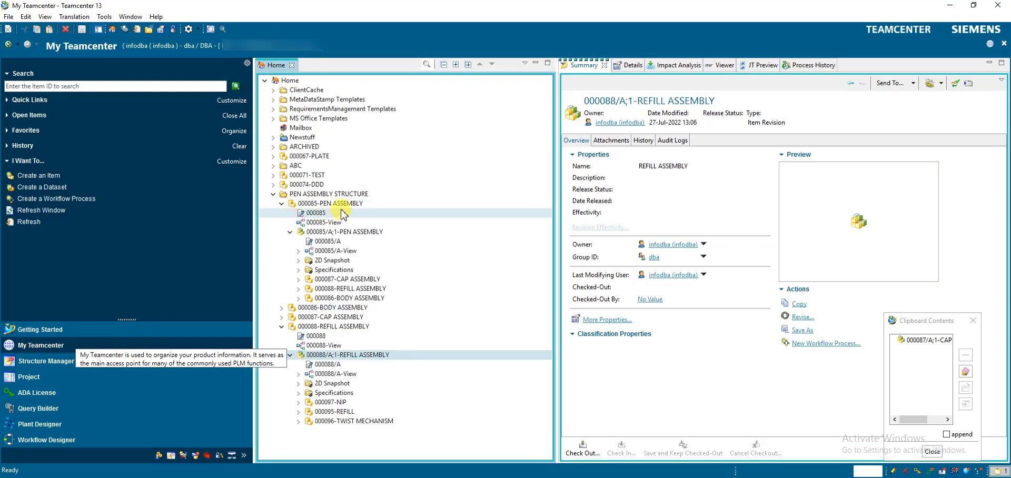
left_click(282, 326)
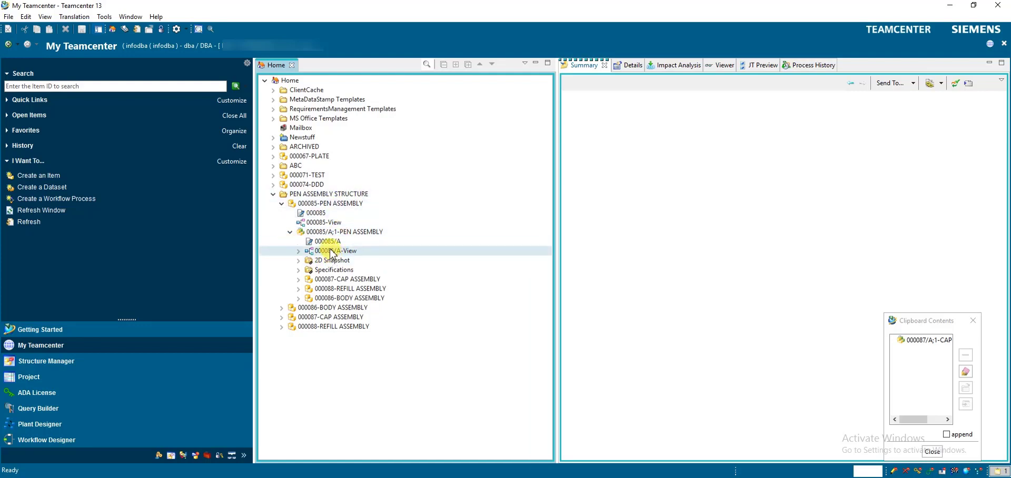
double_click(330, 251)
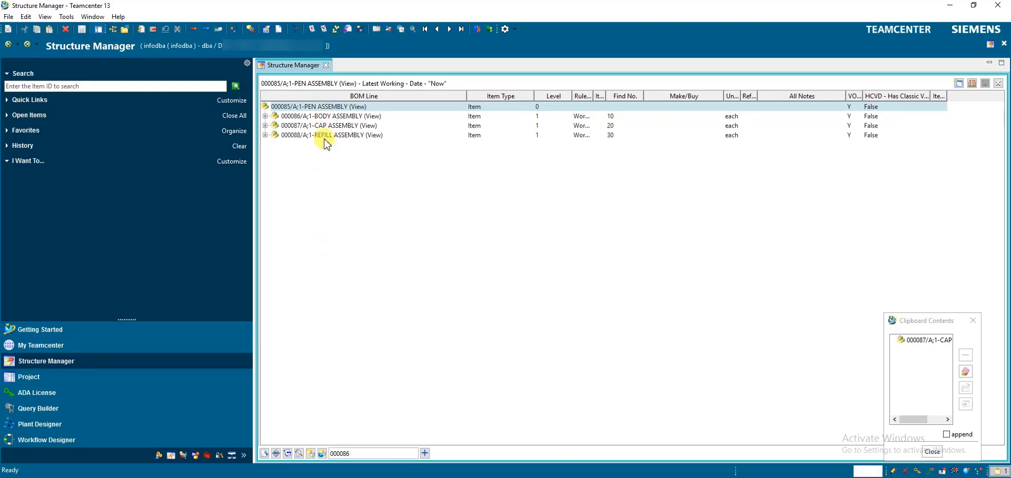
Check the components under REFILL ASSEMBLY, and expand all levels below PEN ASSEMBLY with Expand Below
left_click(264, 135)
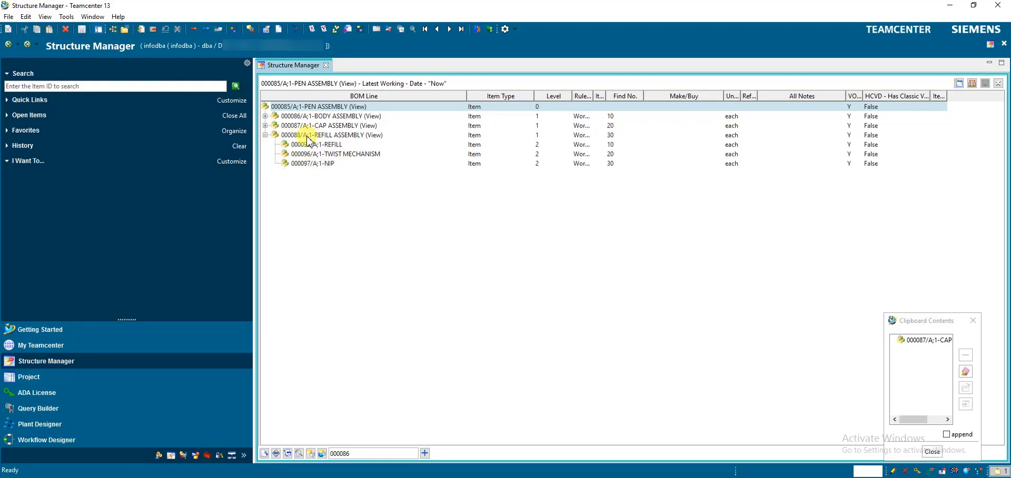
left_click(265, 135)
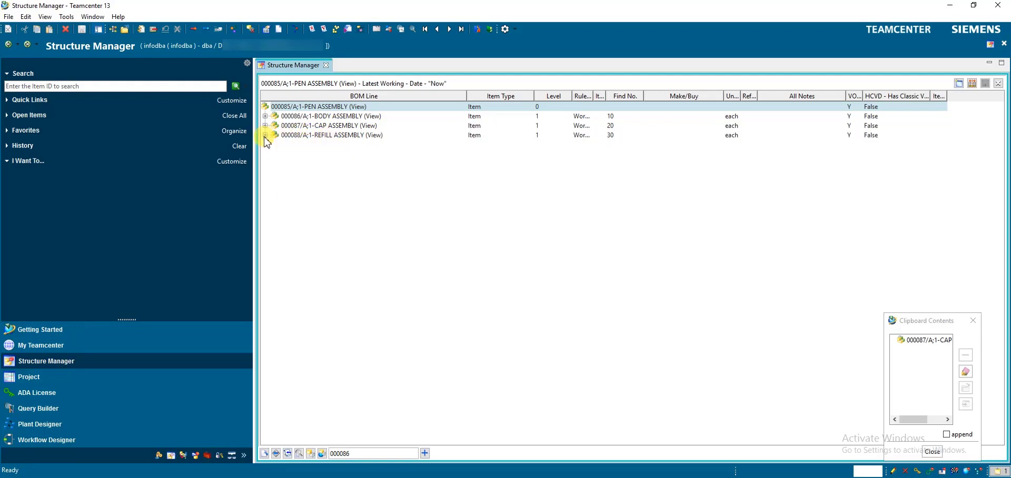
left_click(46, 17)
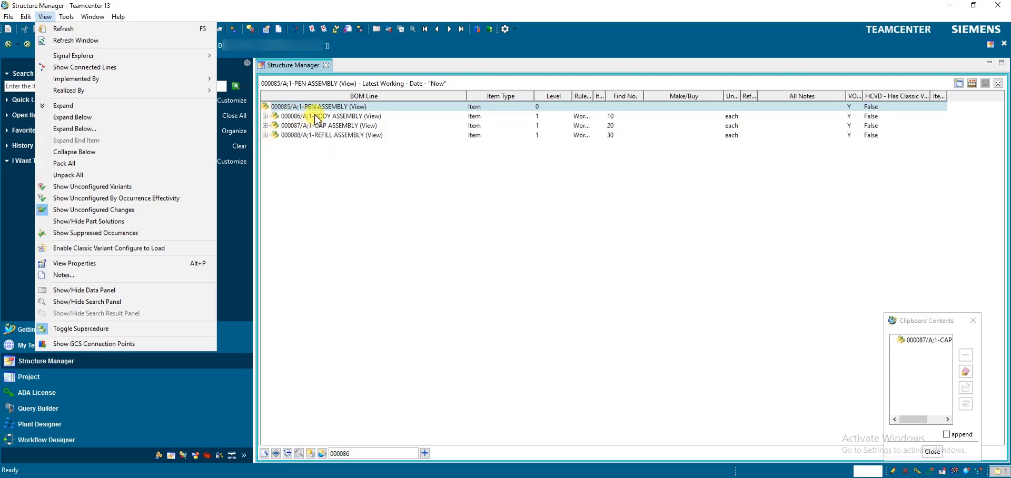
left_click(94, 117)
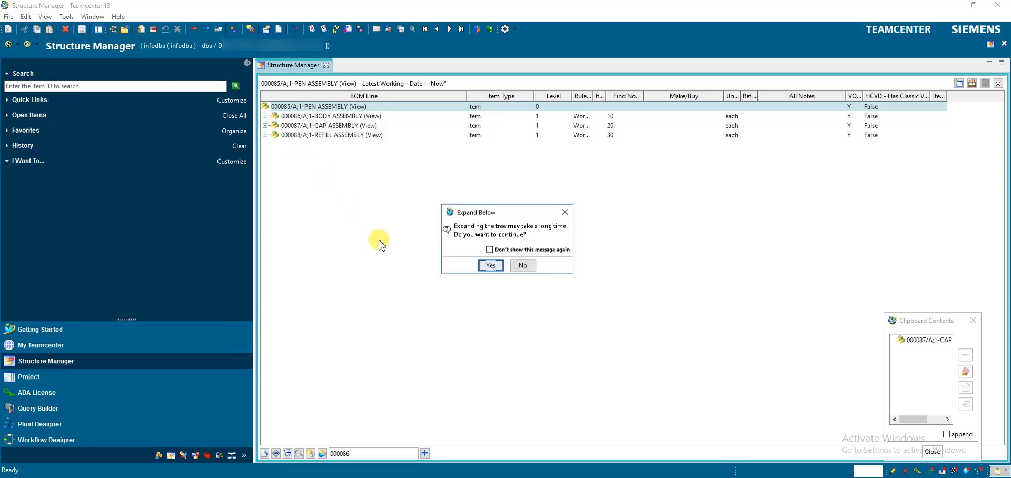
left_click(490, 266)
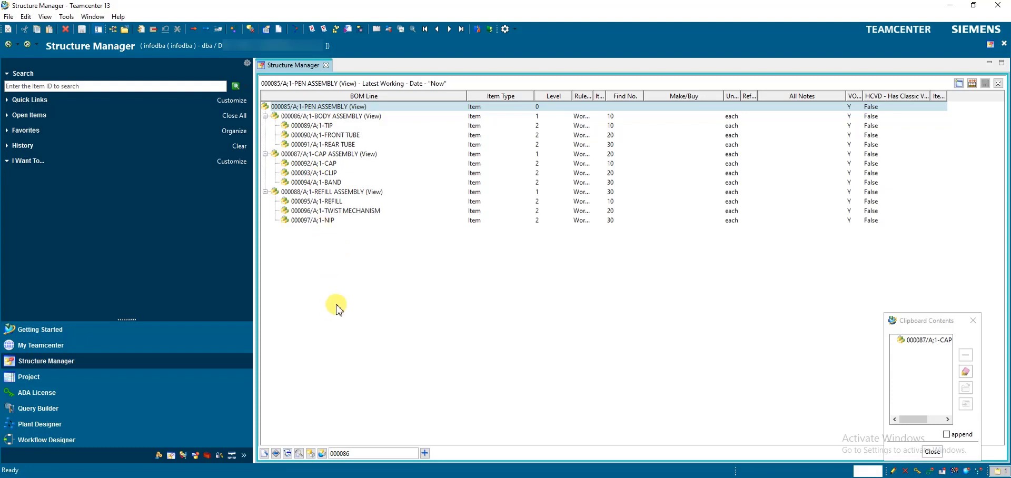
Collapse everything below the PEN ASSEMBLY line and expand all its levels again
right_click(376, 109)
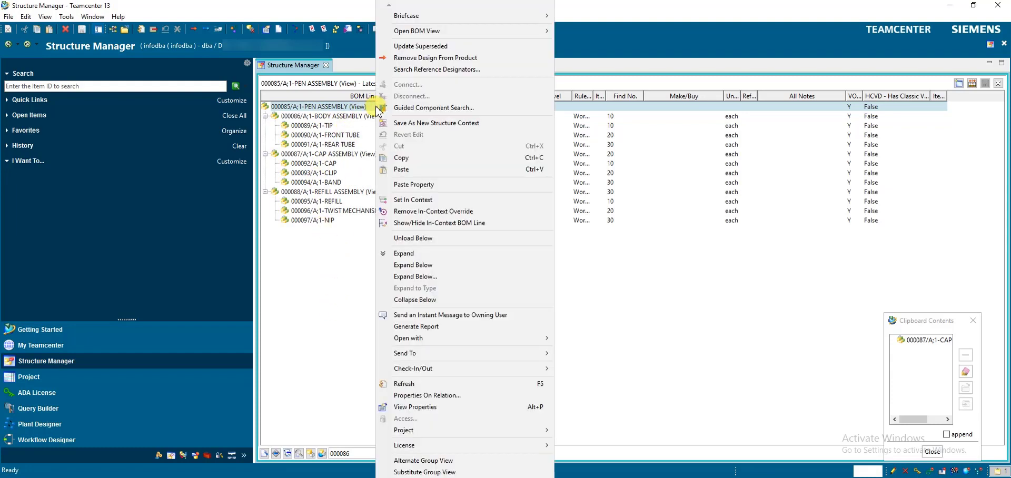
left_click(448, 300)
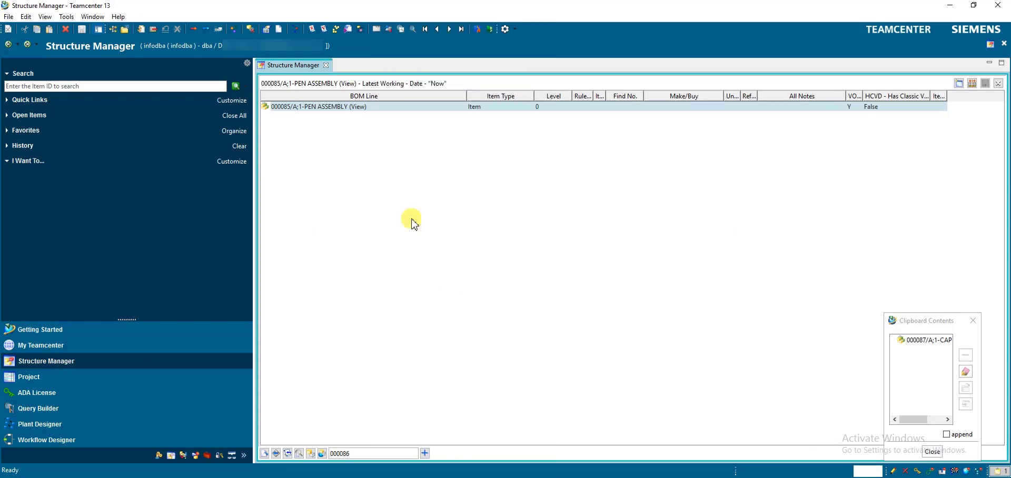
right_click(372, 112)
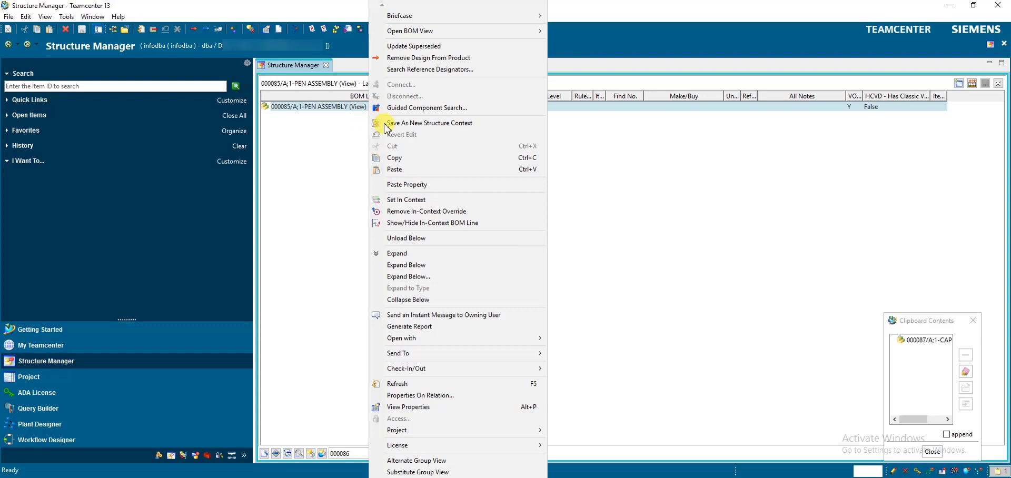
left_click(431, 266)
left_click(482, 268)
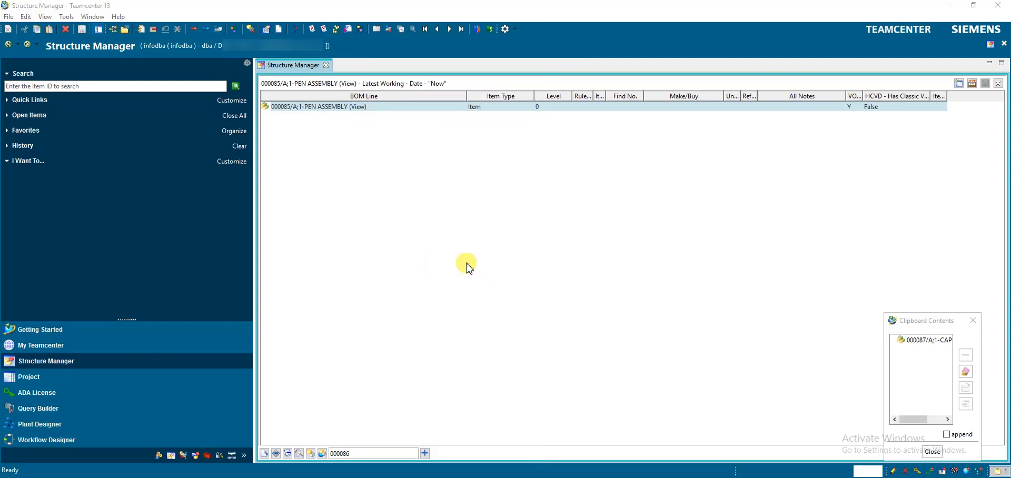
Expand the PEN ASSEMBLY structure to level 2, leaving the option to collapse lower levels off
right_click(356, 109)
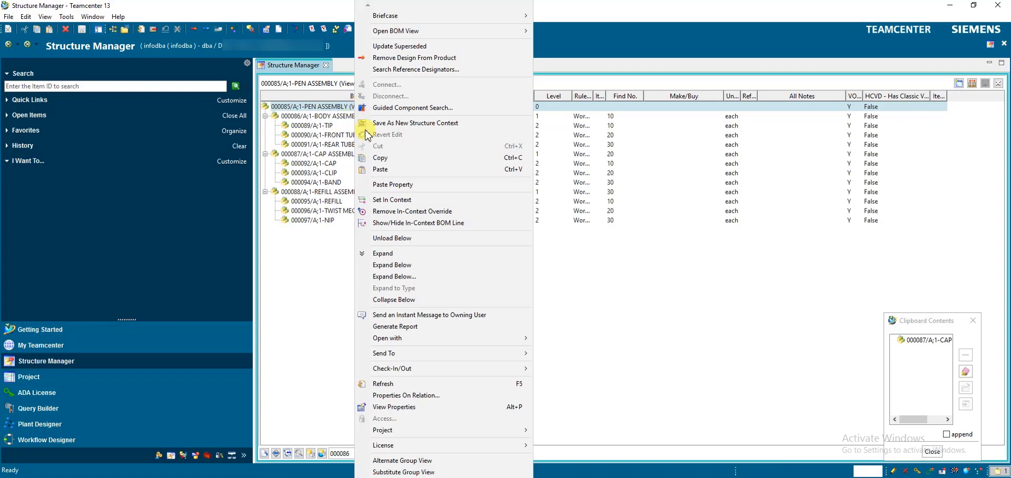
left_click(411, 278)
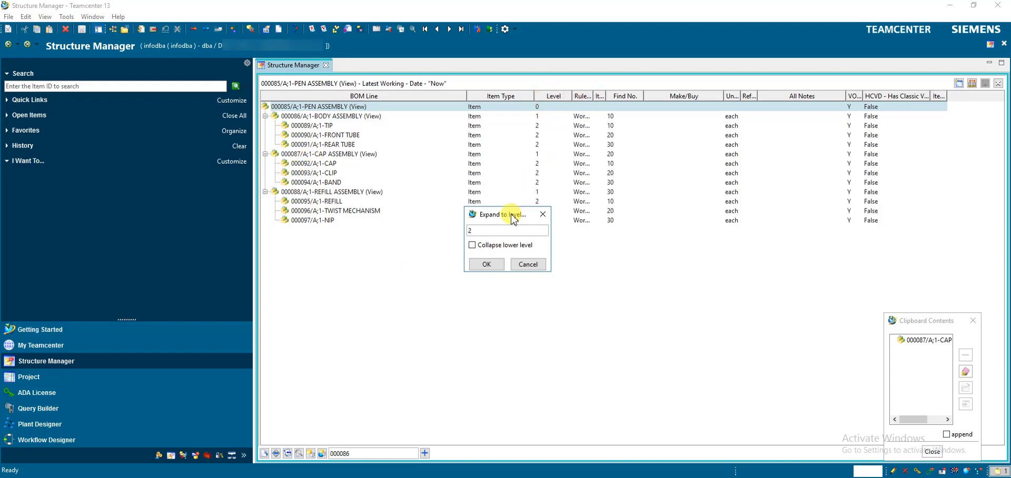
left_click_drag(507, 209, 435, 270)
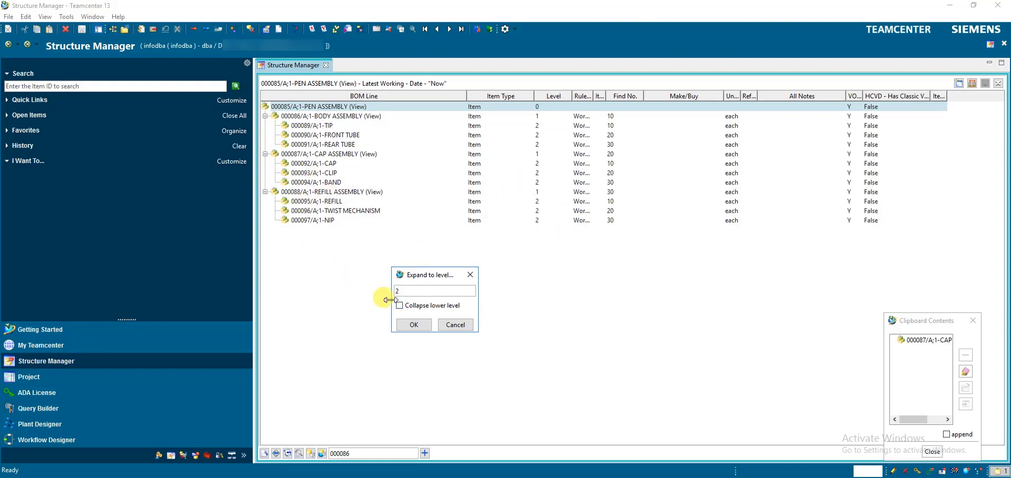
double_click(398, 292)
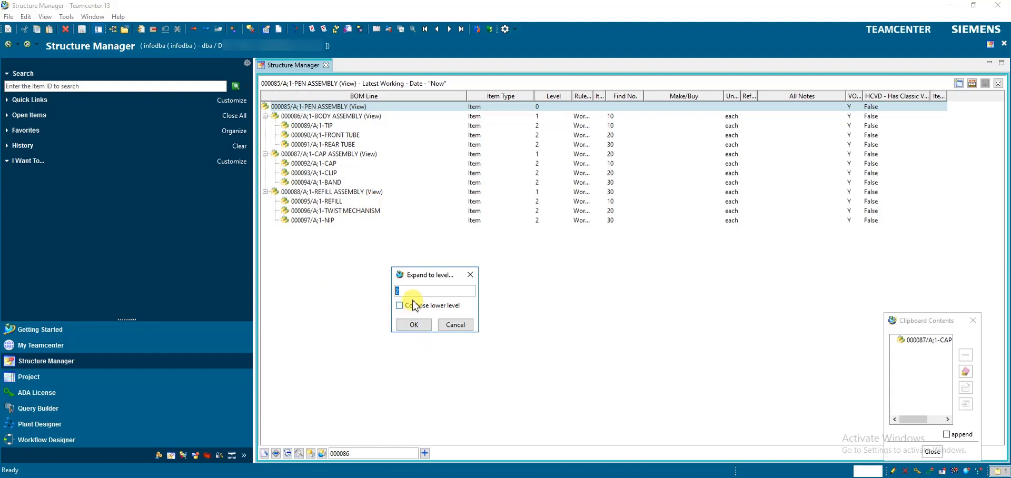
left_click(414, 325)
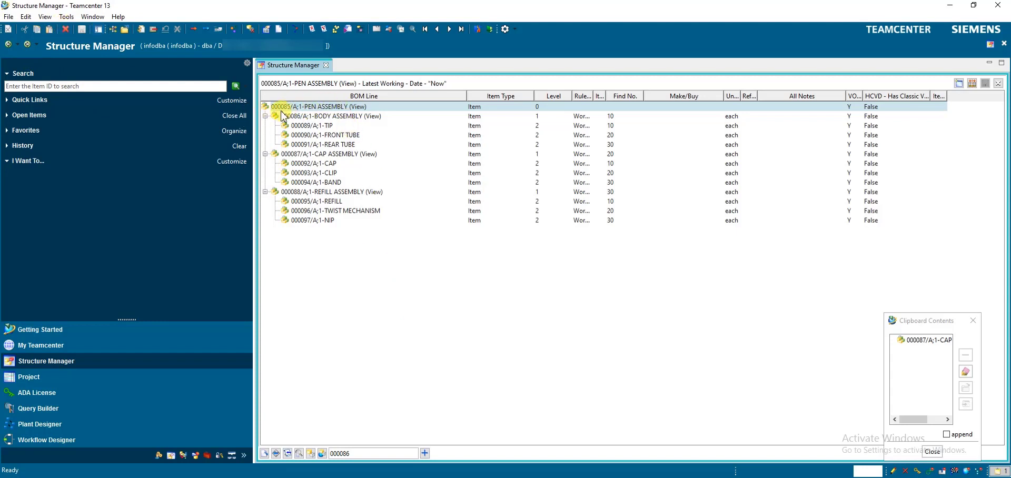
Collapse the PEN ASSEMBLY structure and expand it to level 1 only
right_click(325, 107)
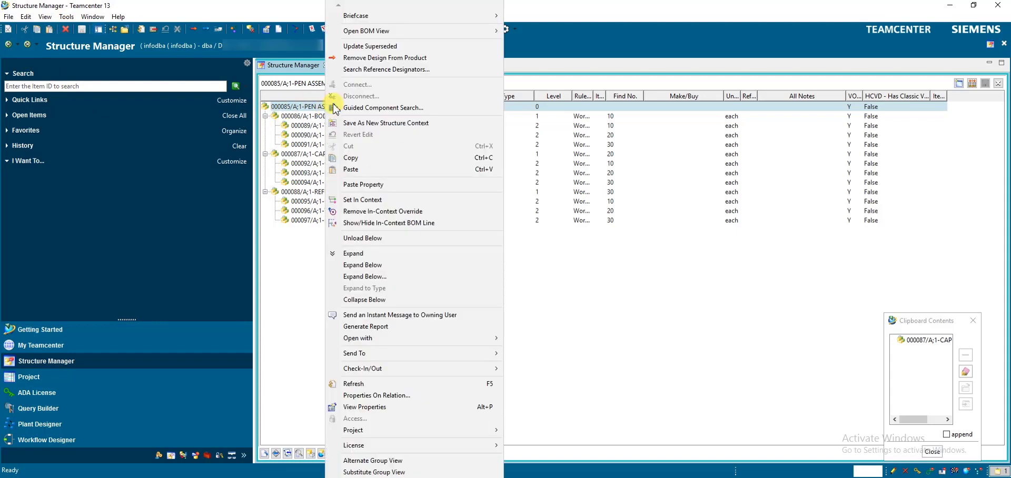
left_click(372, 298)
right_click(377, 112)
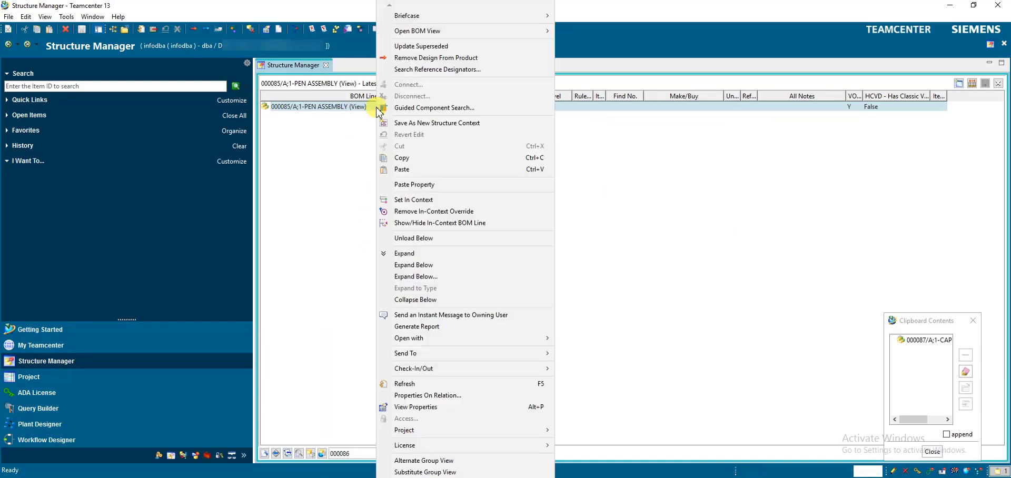
left_click(428, 277)
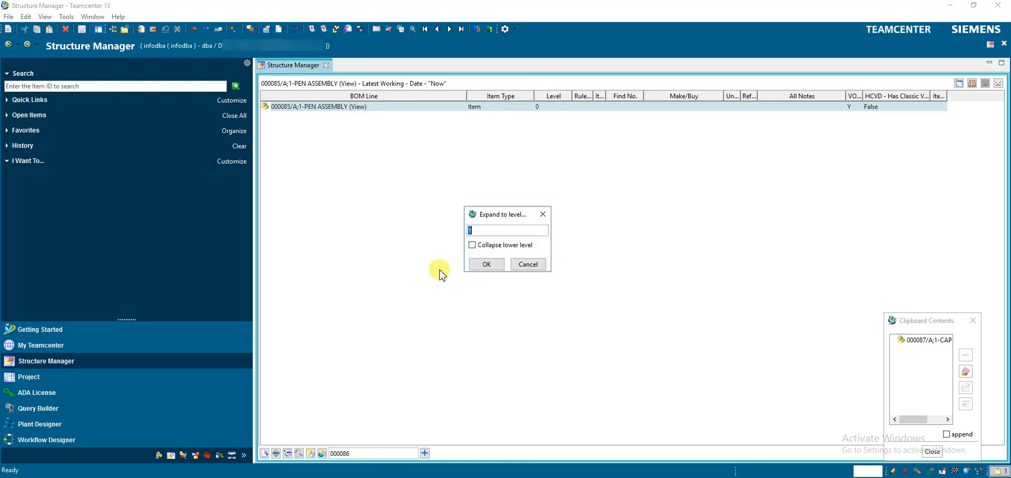
left_click(485, 266)
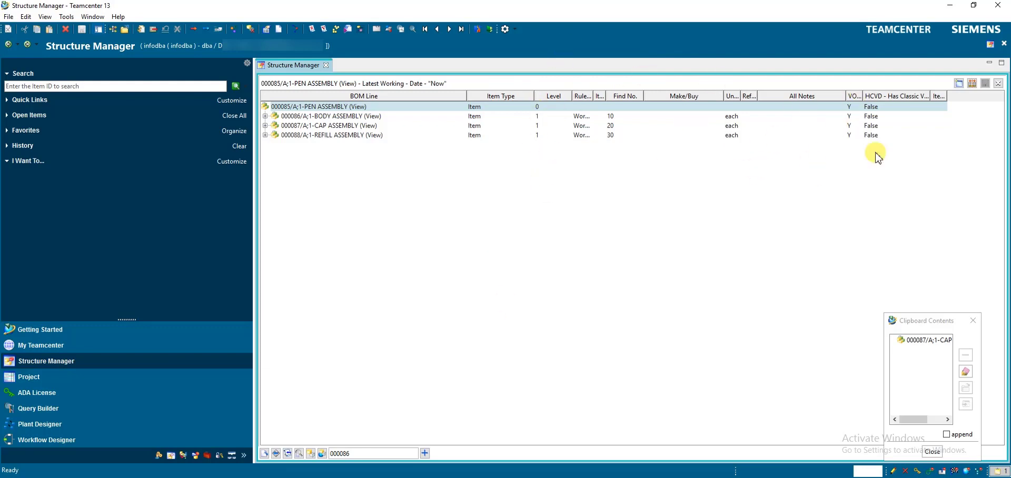
Remove the HCVD - Has Classic Variant Data and VOC - Variant Occ. Config'd columns from the displayed columns of the BOM table
right_click(451, 100)
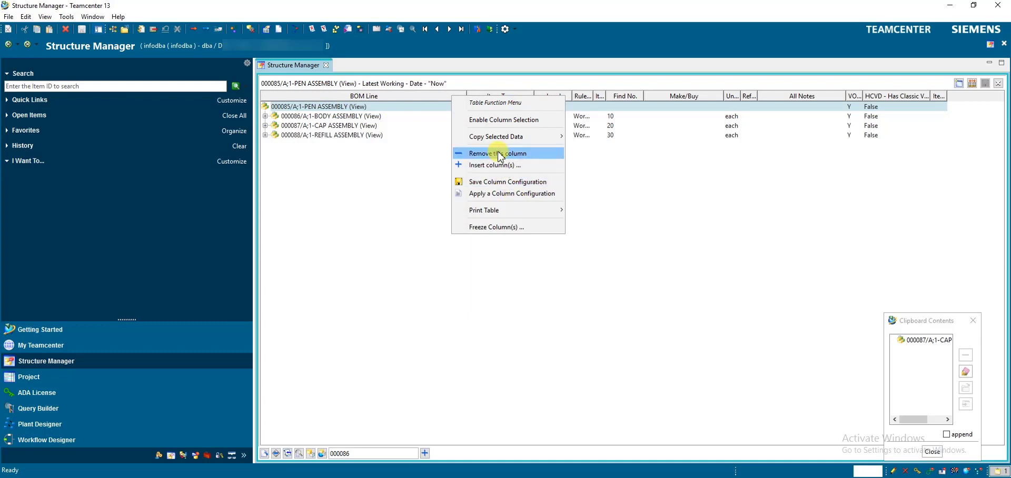
left_click(499, 166)
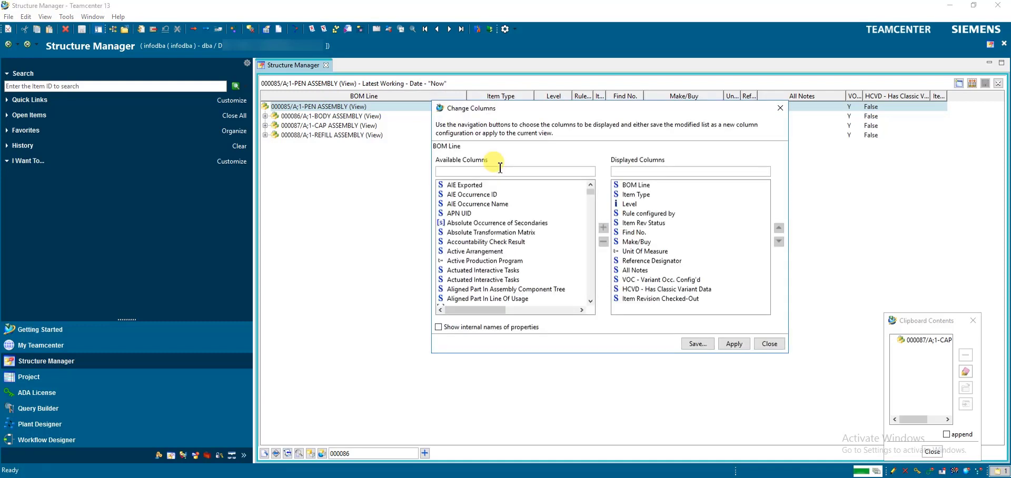
left_click(659, 290)
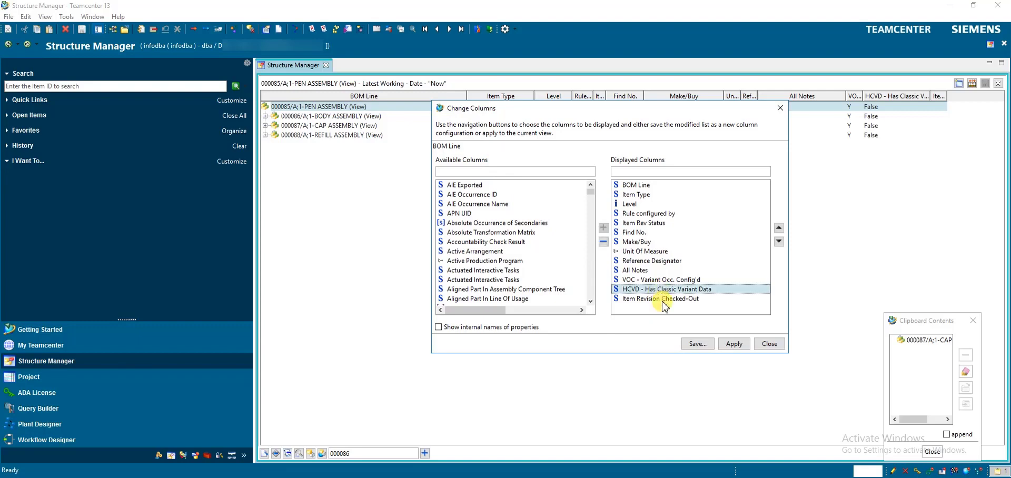
left_click(604, 244)
left_click(645, 280)
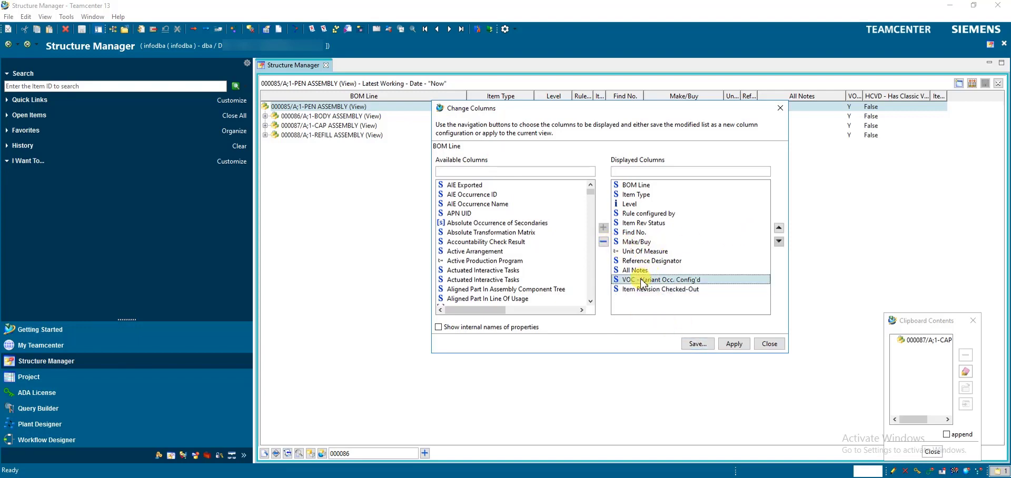
left_click(604, 243)
Add Assigned Occurrence to the displayed columns and move Item Revision Checked-Out up to directly above Reference Designator
scroll(480, 262, "down", 2)
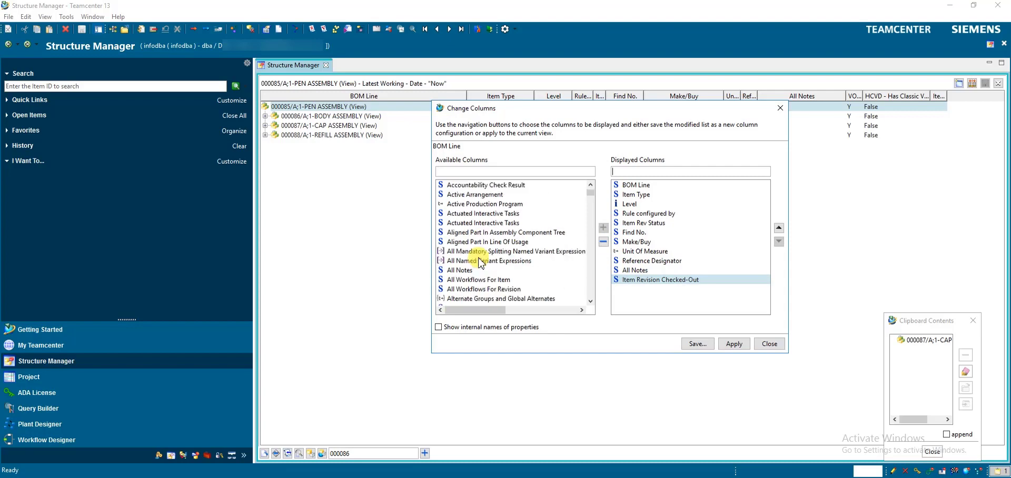
scroll(480, 261, "down", 3)
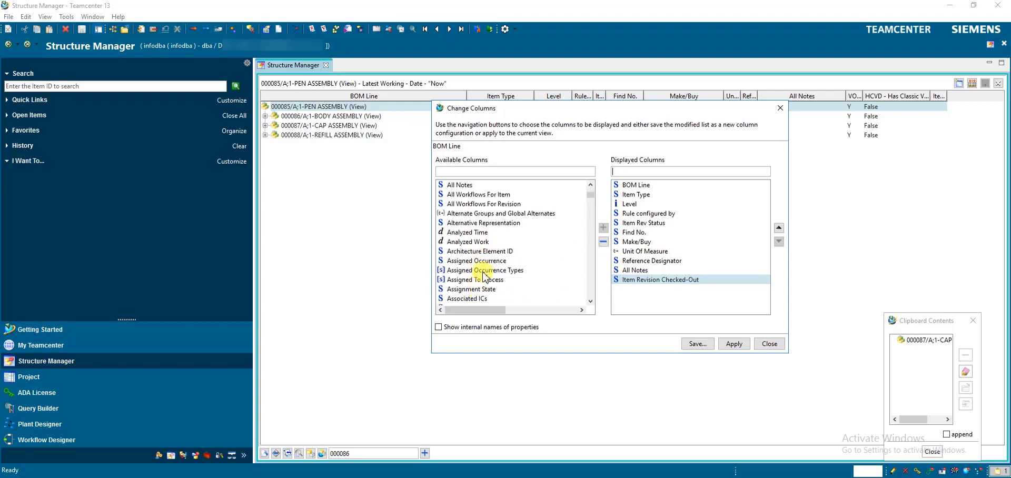
left_click(480, 261)
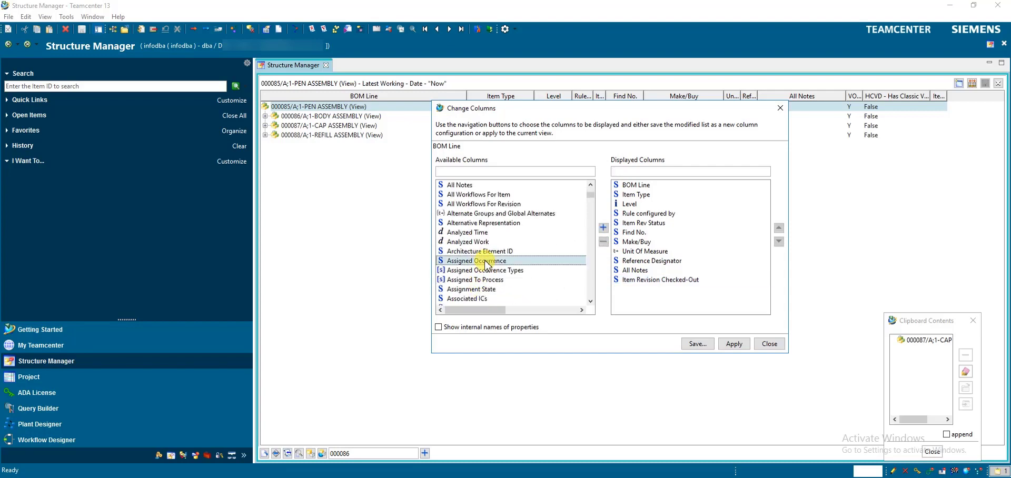
left_click(603, 228)
left_click(654, 280)
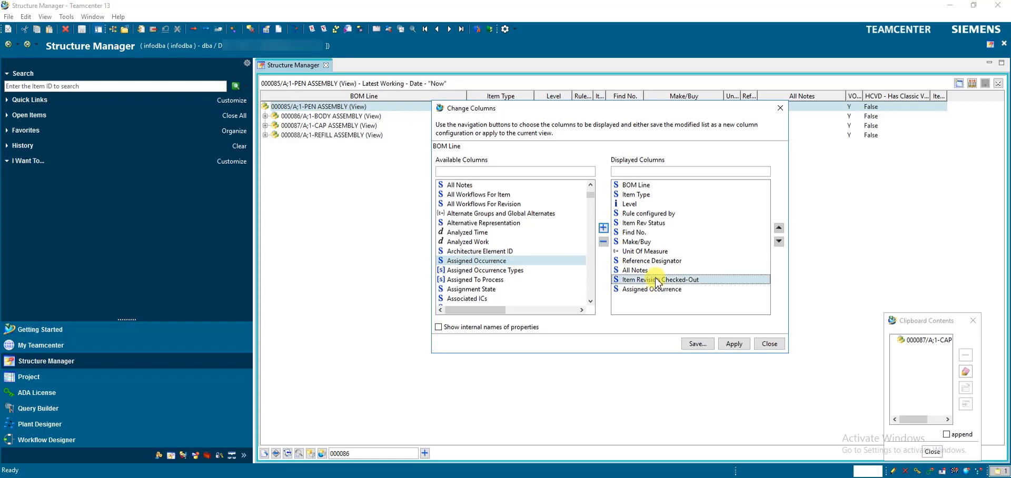
left_click(778, 228)
left_click(778, 228)
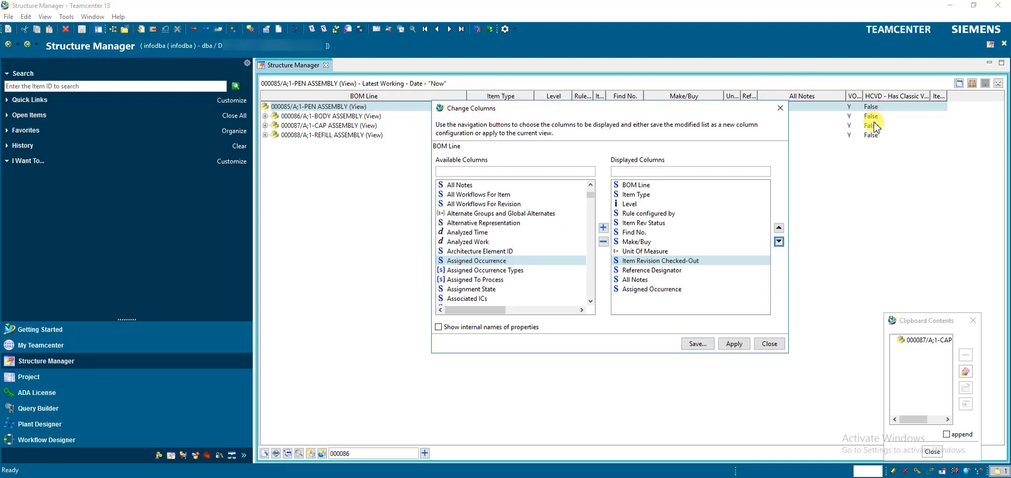
Apply the changed columns to the BOM table without saving a column configuration, and close the Clipboard Contents window
left_click(696, 345)
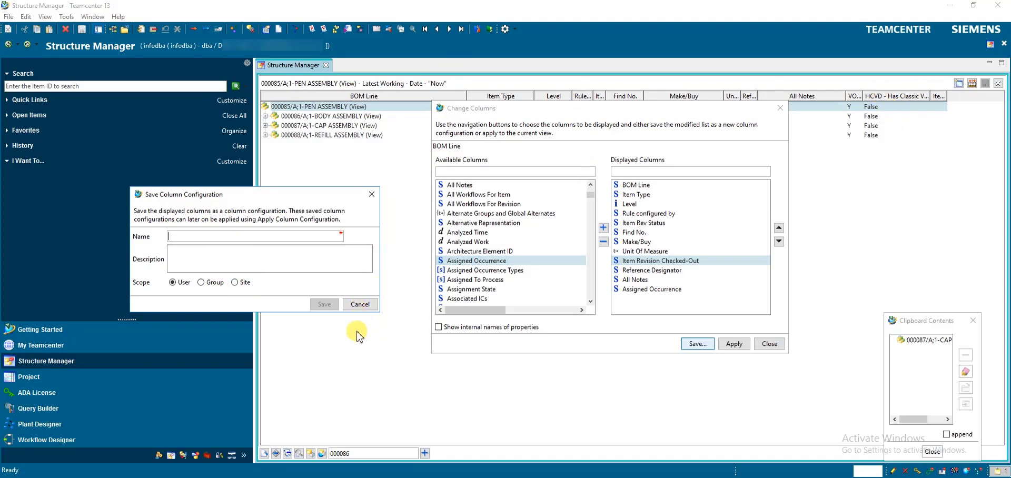
left_click(352, 307)
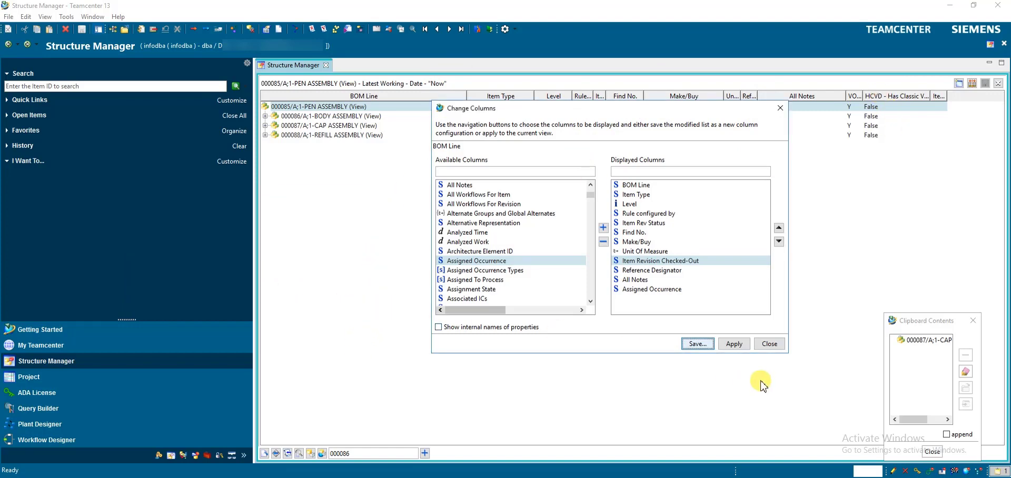
left_click(734, 344)
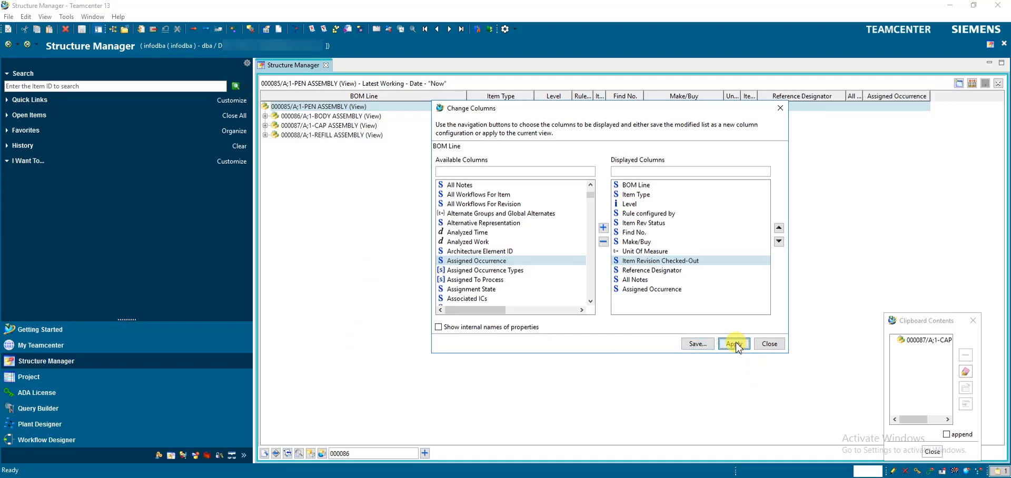
left_click(769, 344)
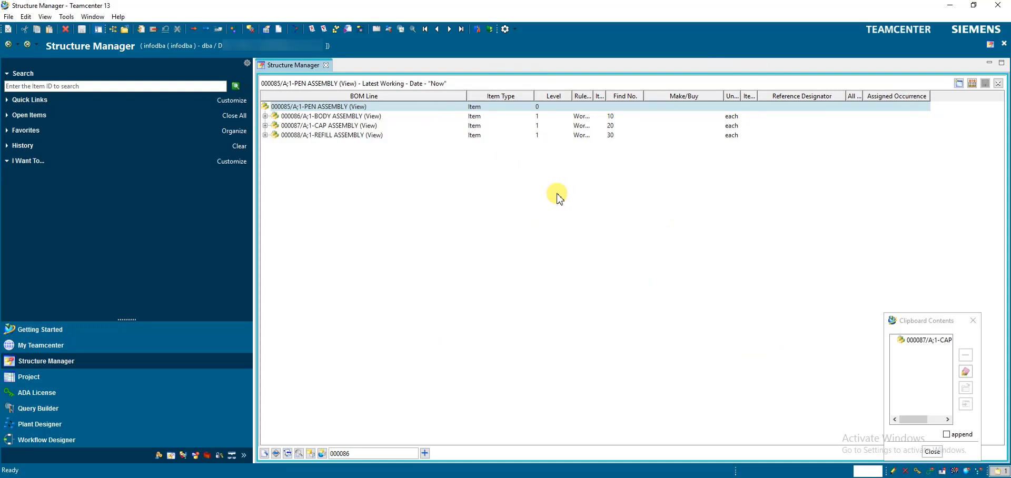
left_click(973, 321)
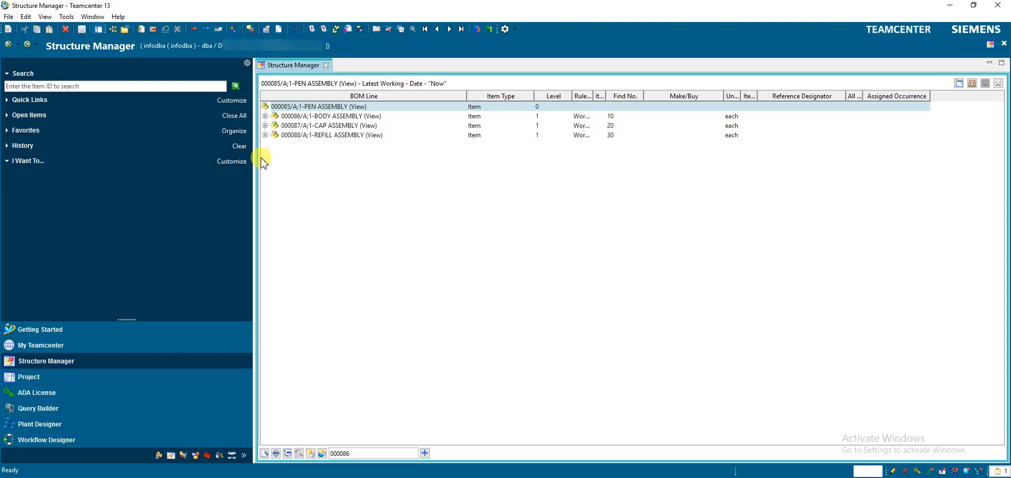
Expand BODY ASSEMBLY, view the attachments of its TIP component in the data pane, and hide the pane again
left_click(265, 116)
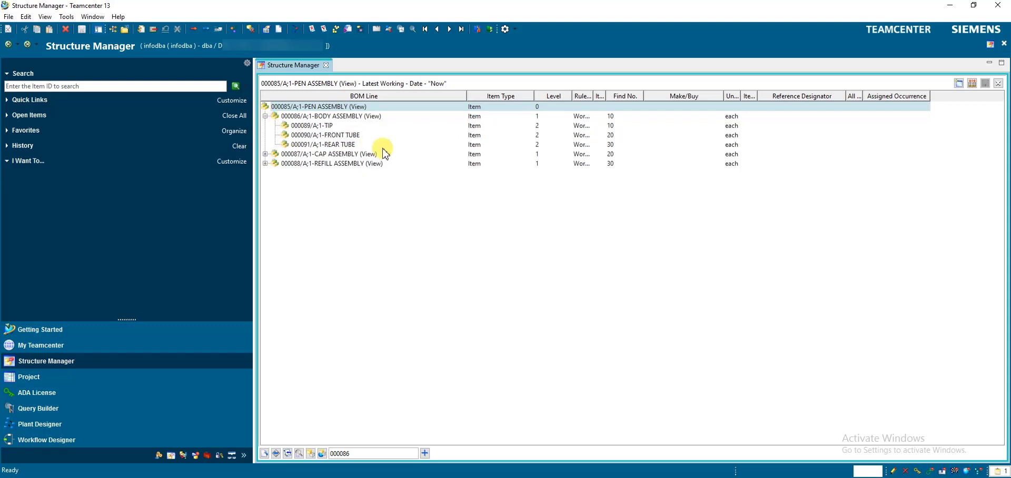
left_click(329, 127)
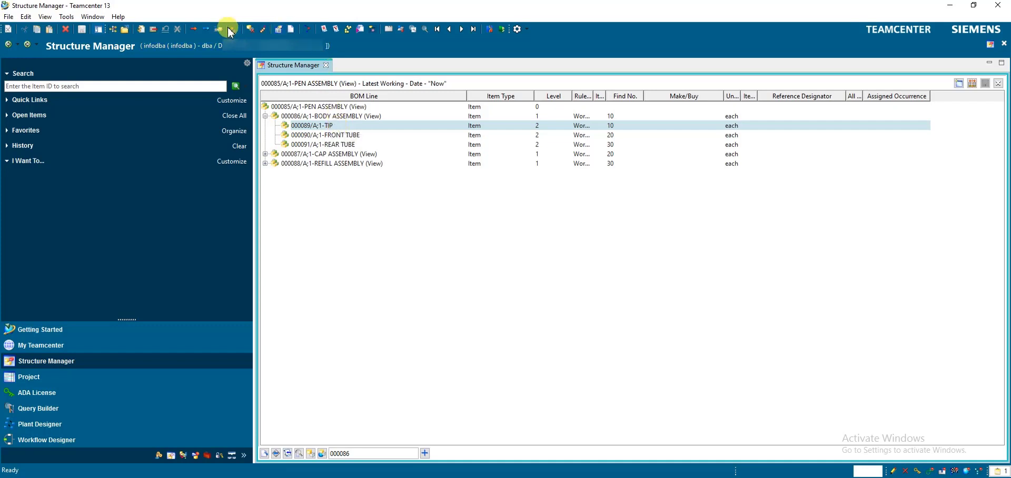
left_click(390, 29)
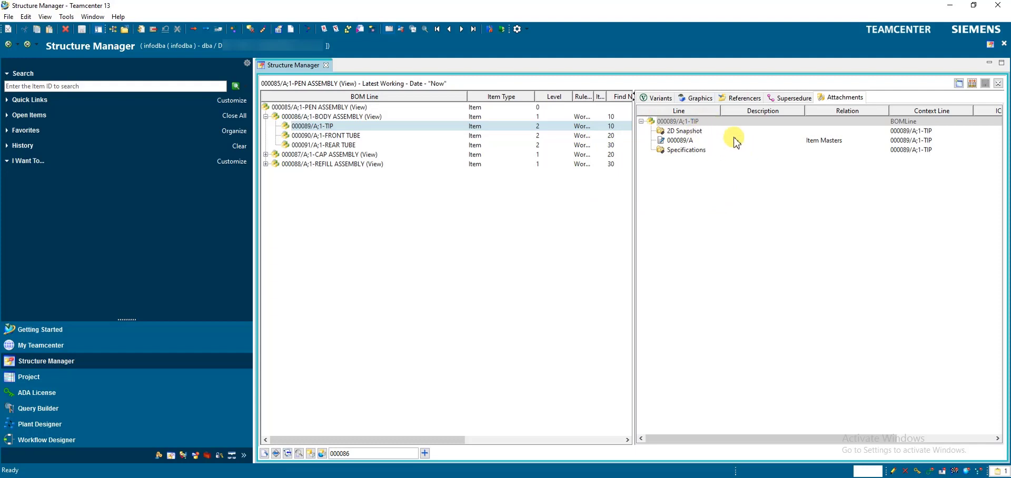
left_click(389, 30)
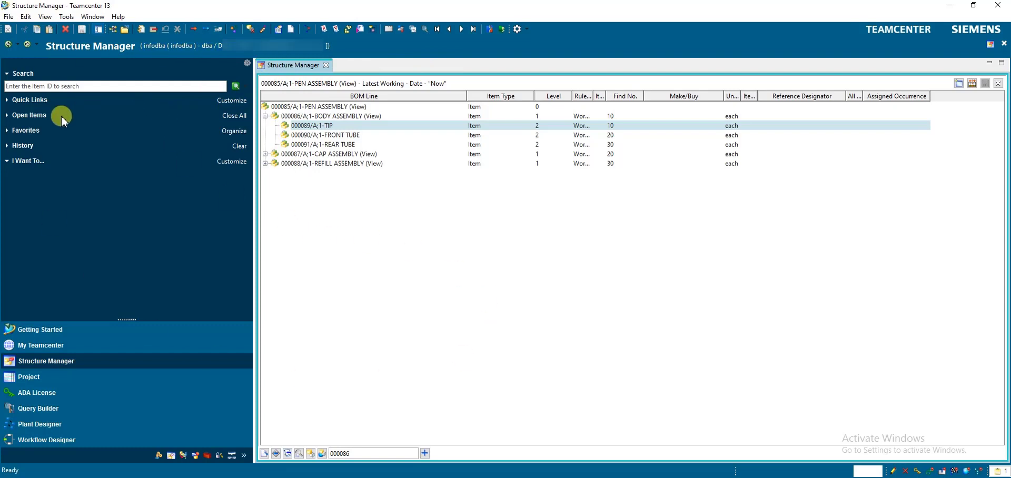
Hide the navigation pane to widen the structure view, and show it again
left_click(98, 30)
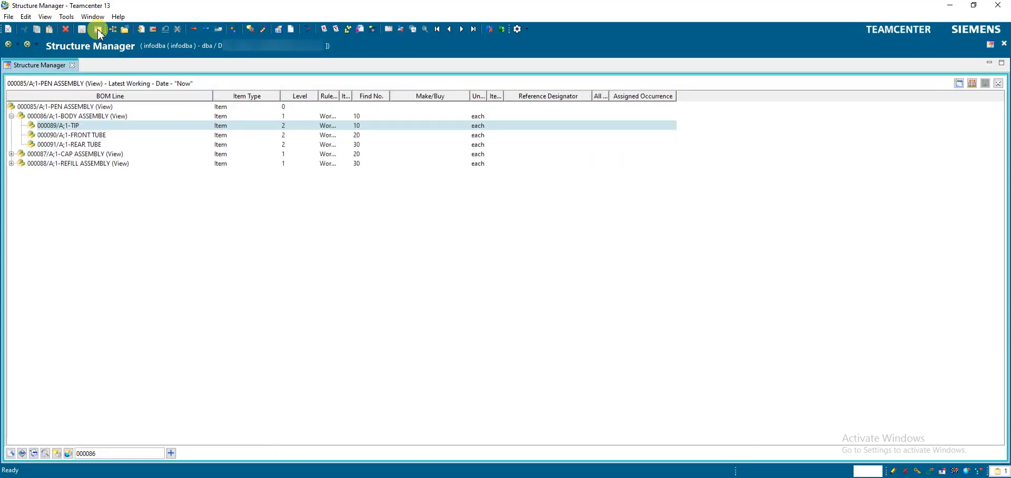
left_click(99, 31)
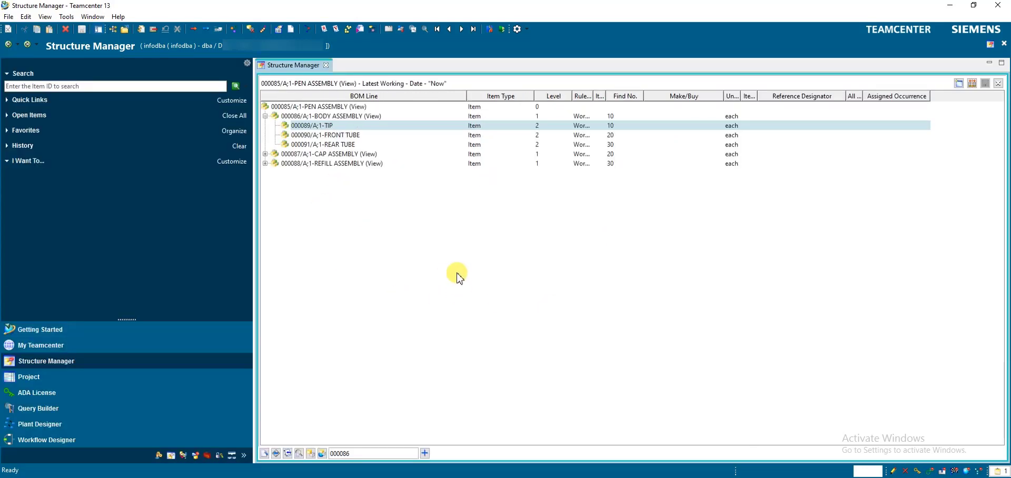